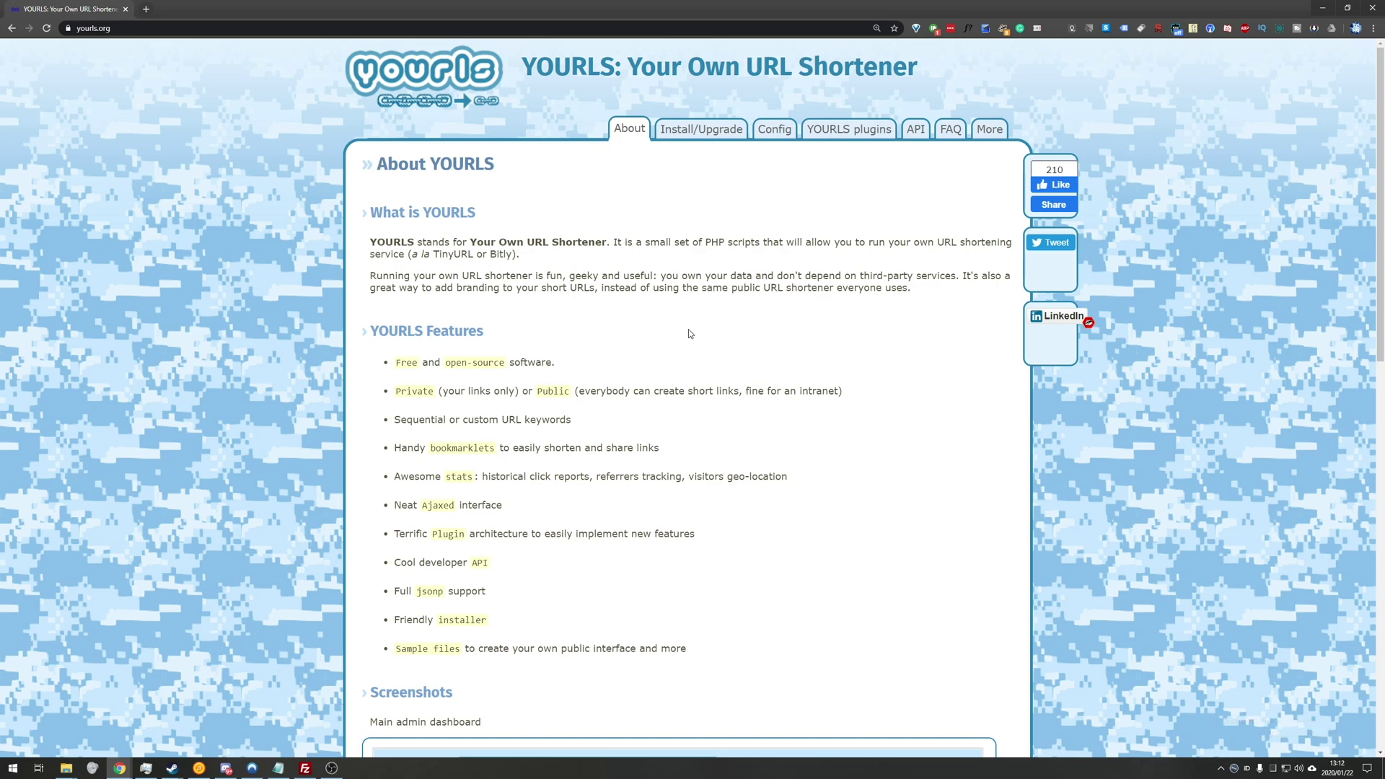
Go to the Install/Upgrade page on yourls.org.
left_click(713, 138)
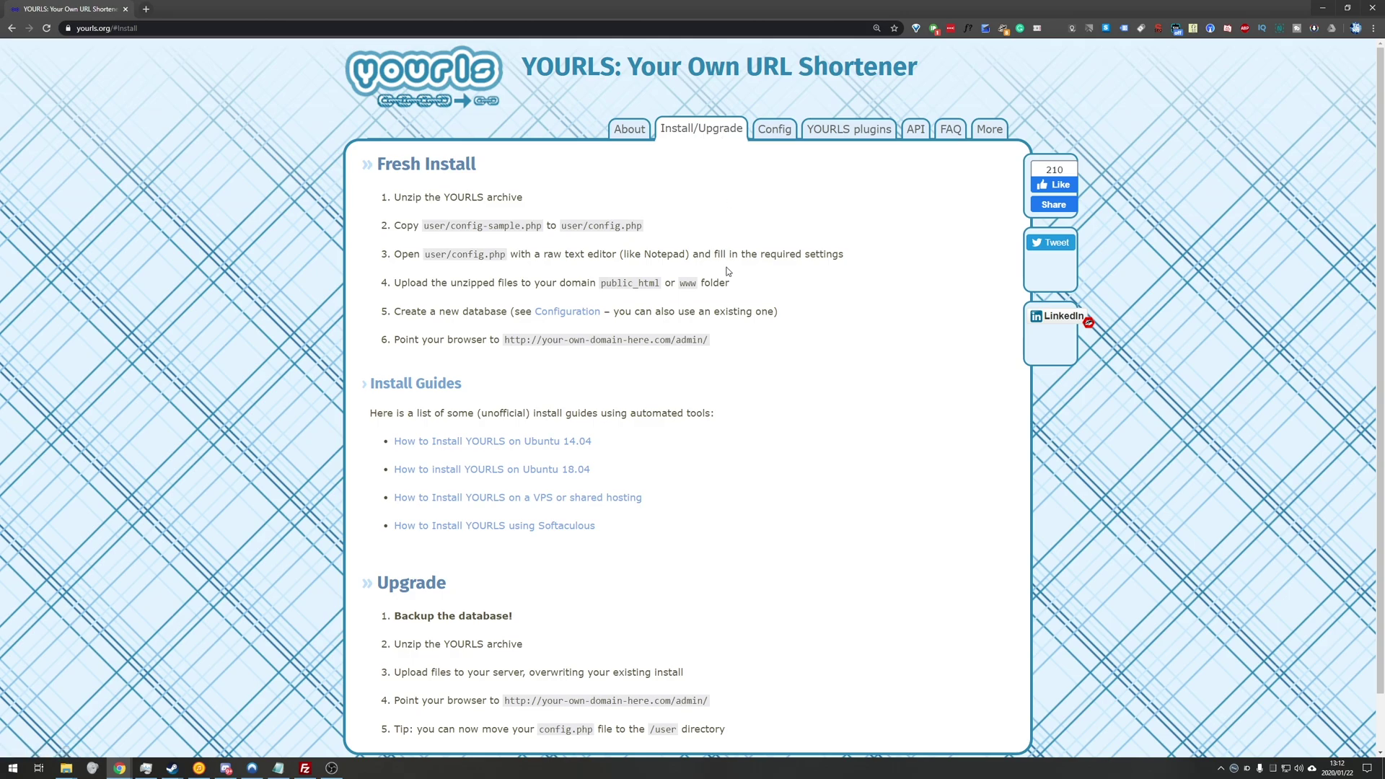
Highlight the 'Backup the database!' step in the Upgrade section.
scroll(728, 273, "down", 1)
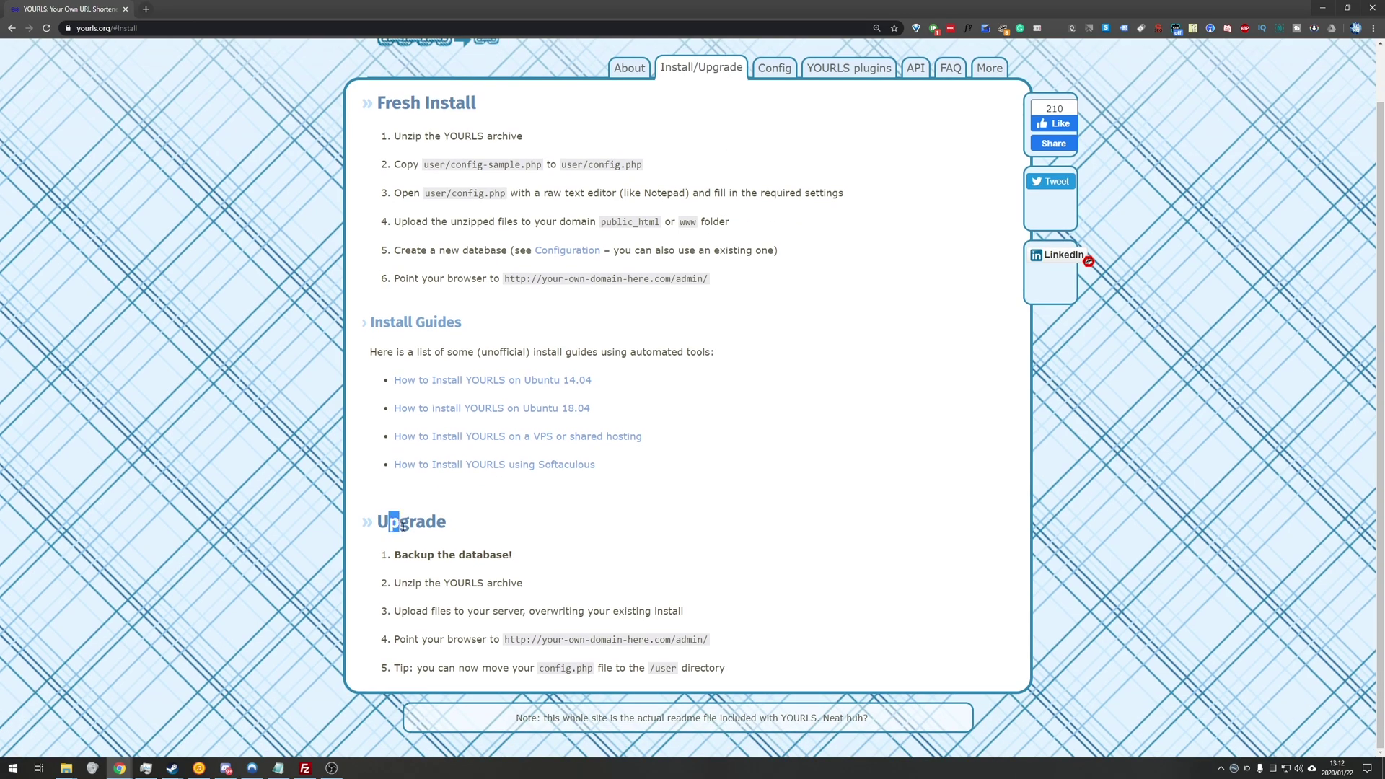
left_click_drag(394, 556, 511, 554)
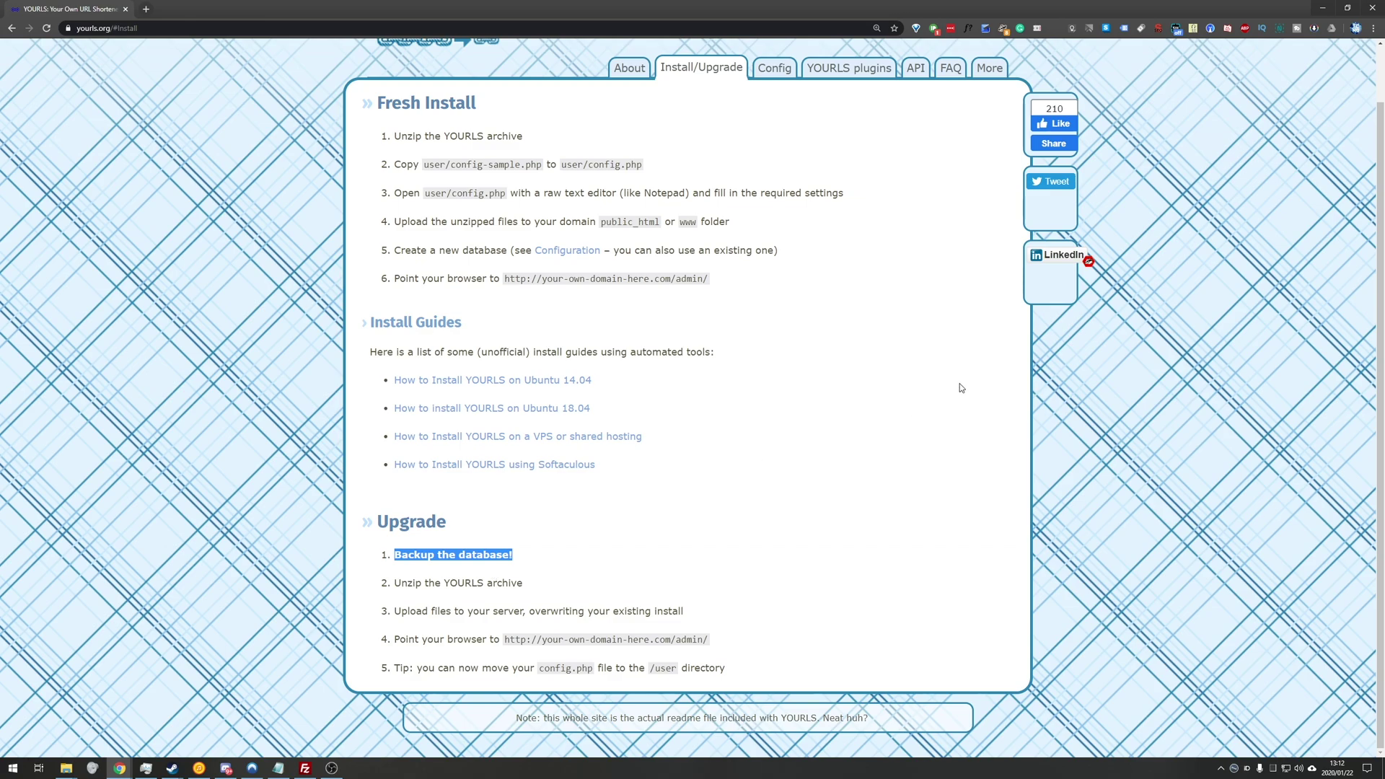
scroll(711, 48, "up", 1)
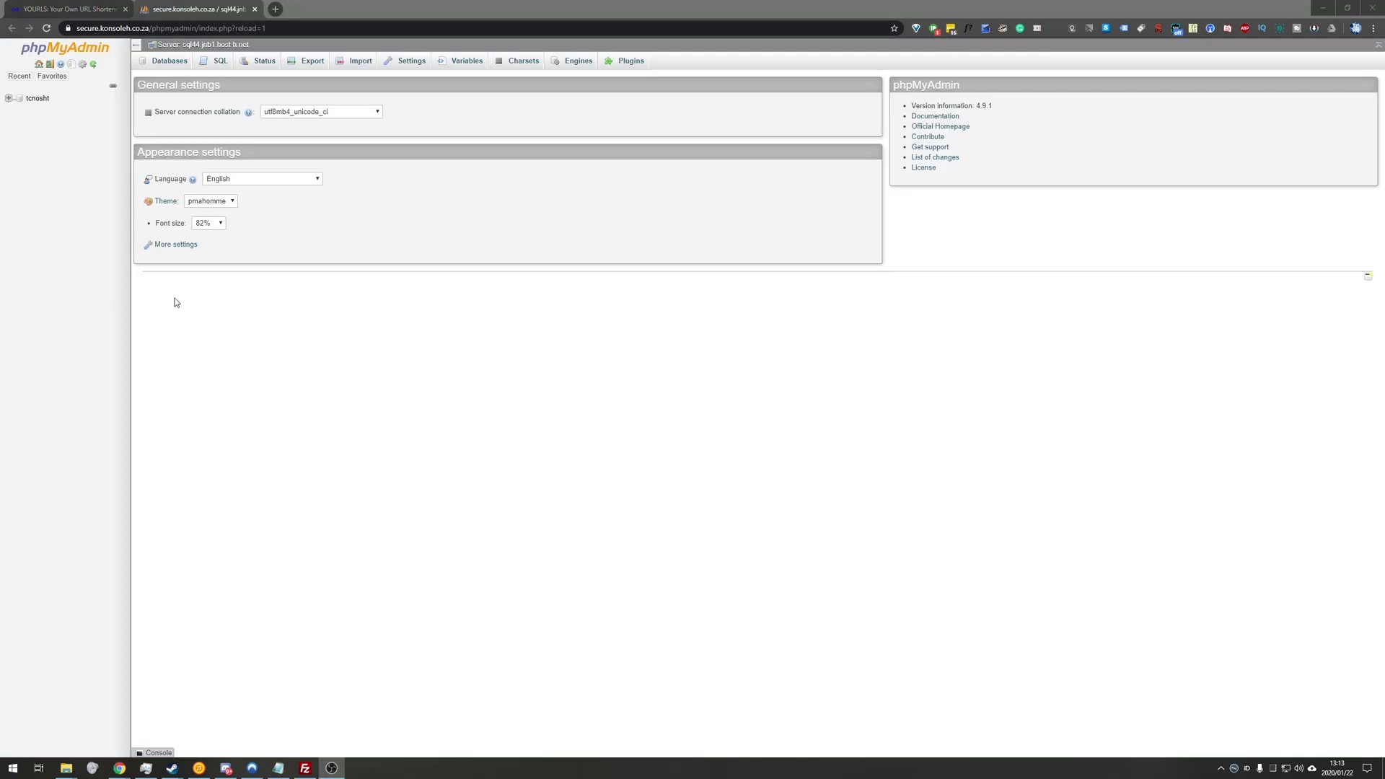
Export the tcnosht database as a quick SQL download.
left_click(39, 101)
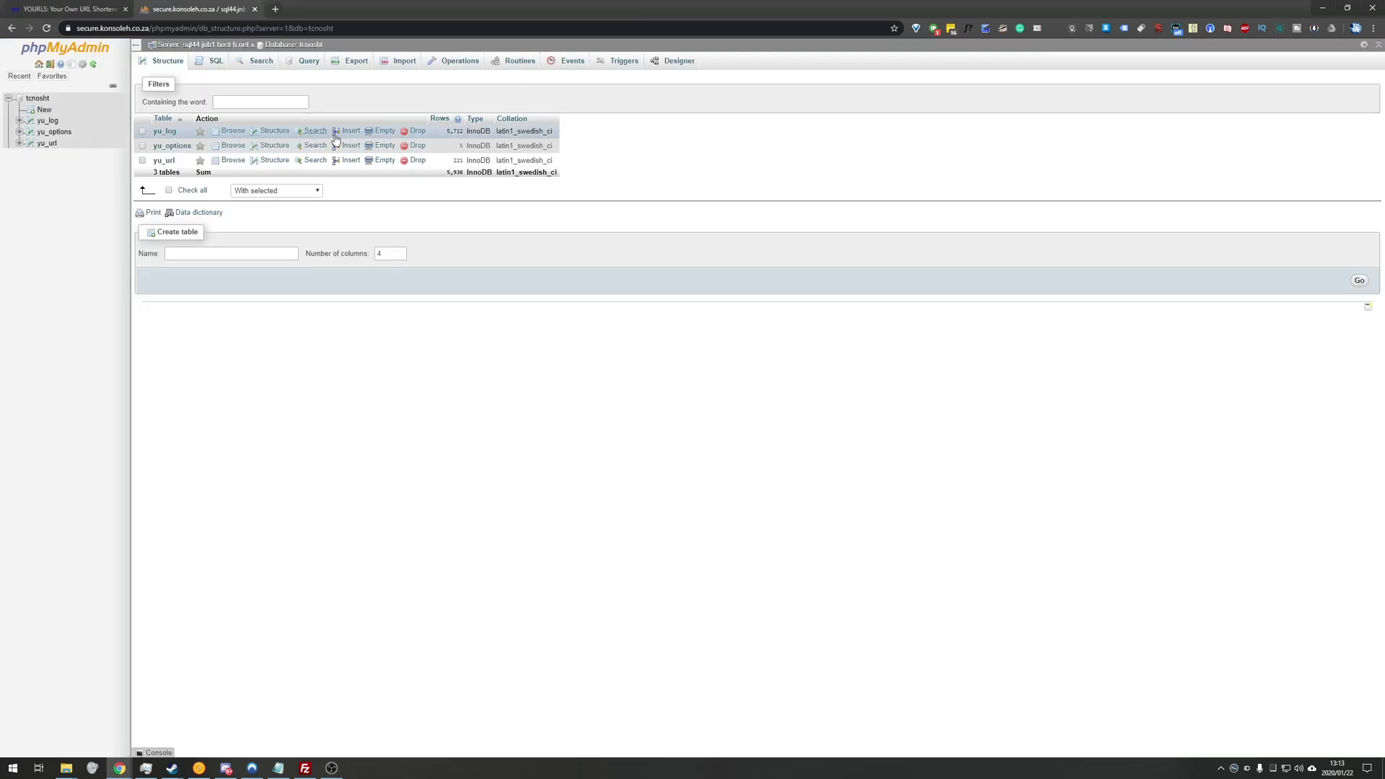
left_click(355, 62)
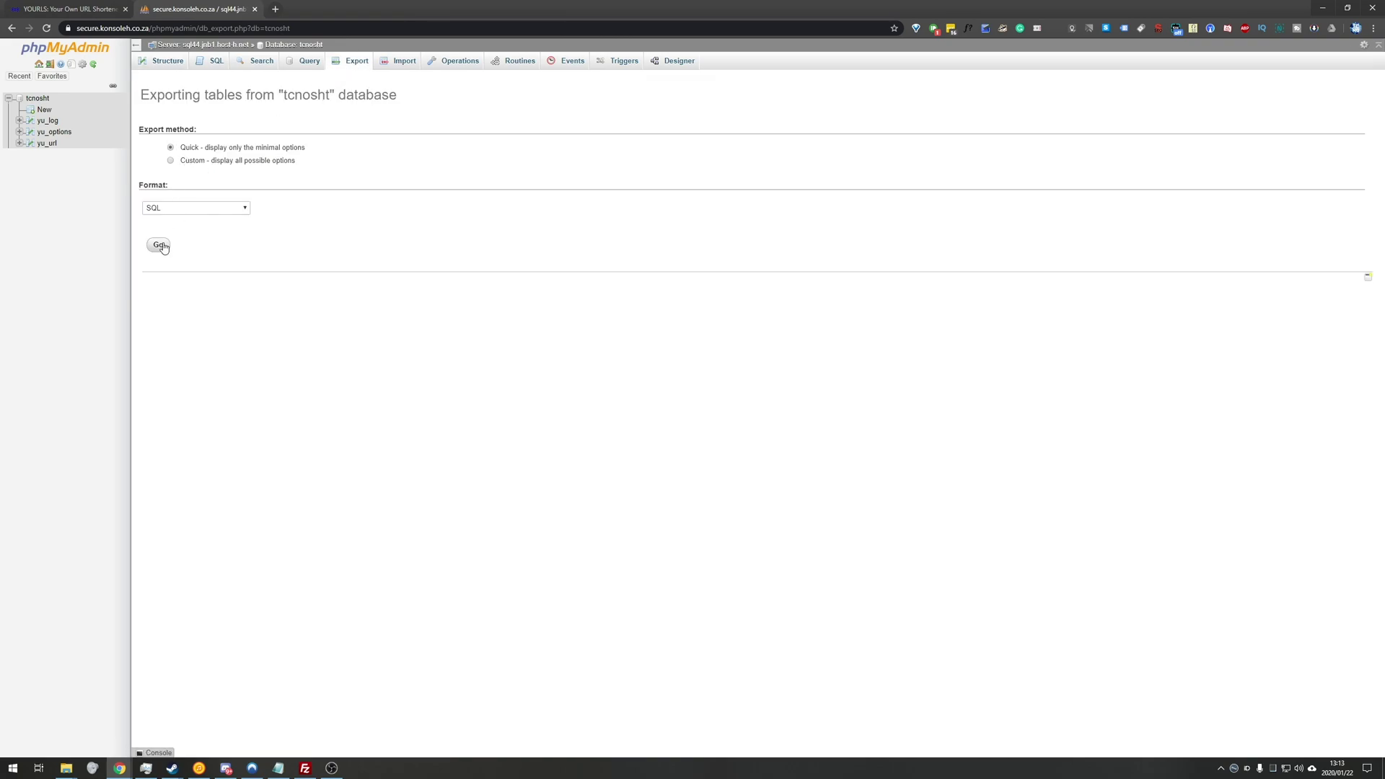
left_click(161, 245)
Export tcnosht again in CSV format, then show its Import page.
left_click(207, 207)
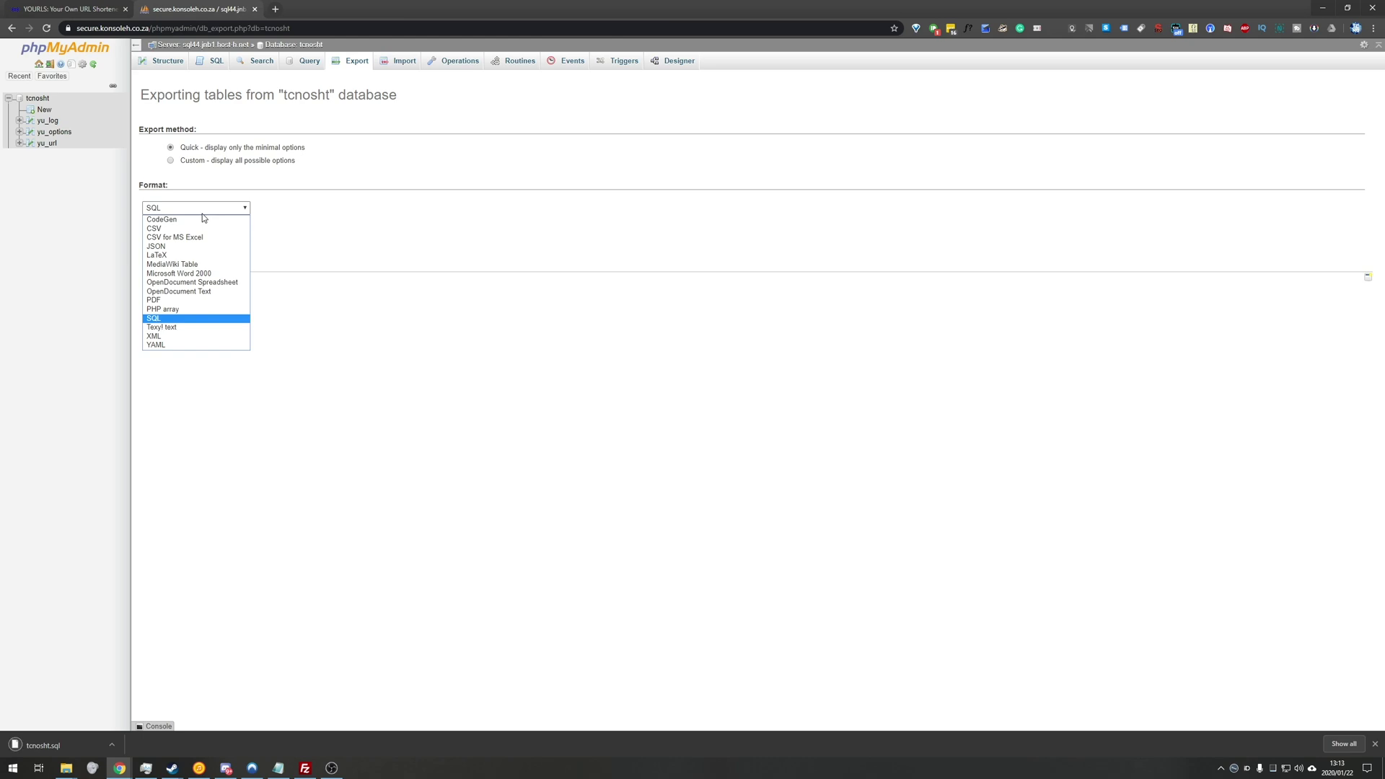
left_click(194, 228)
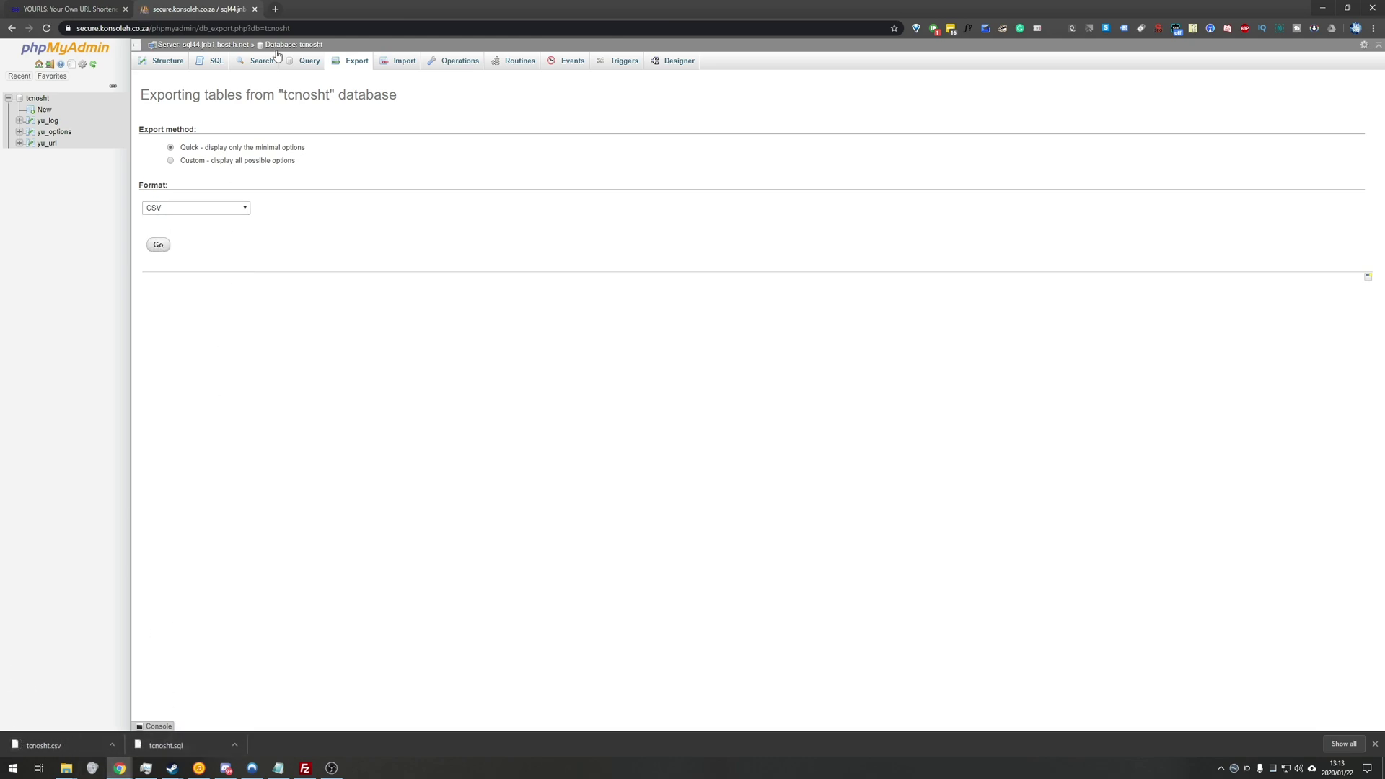
left_click(386, 63)
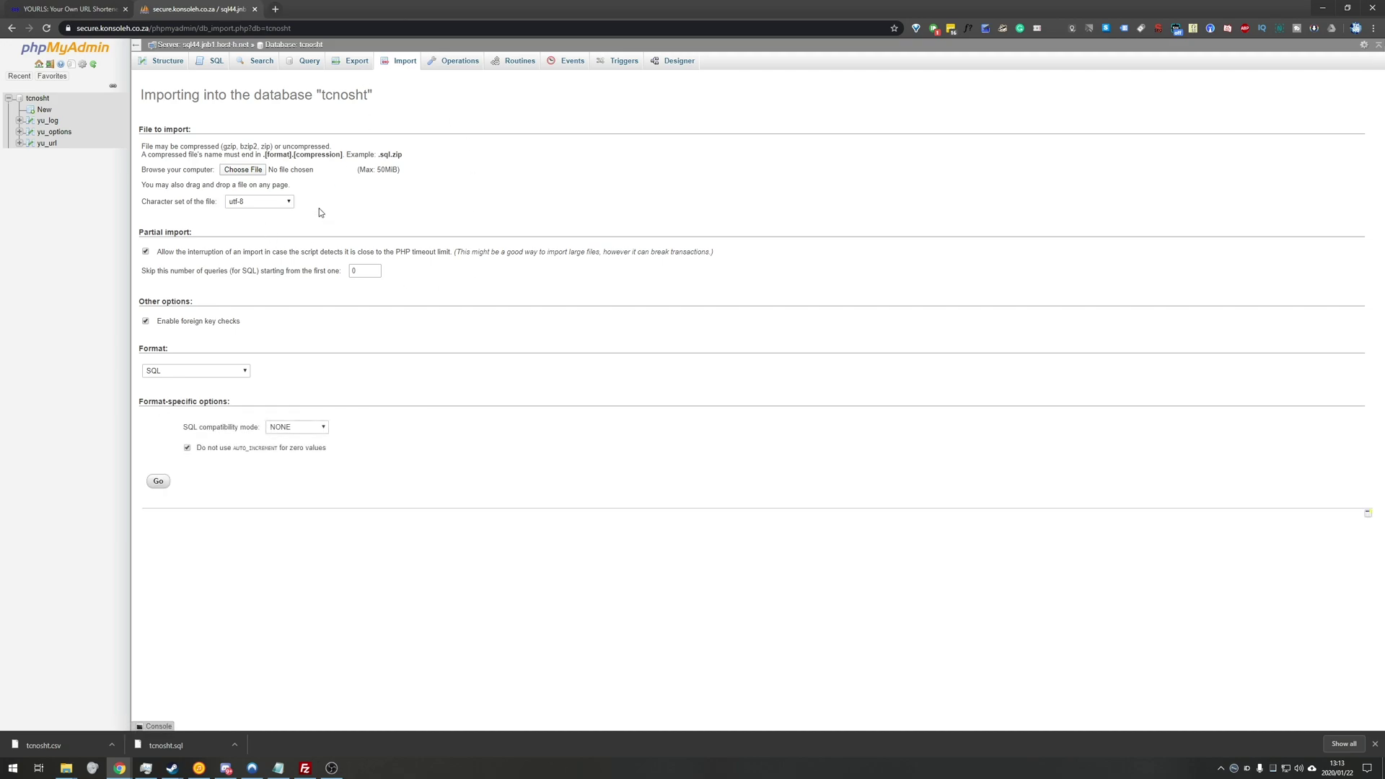
Move the YOURLS tab after phpMyAdmin and highlight 'Unzip the YOURLS archive'.
left_click_drag(65, 8, 198, 8)
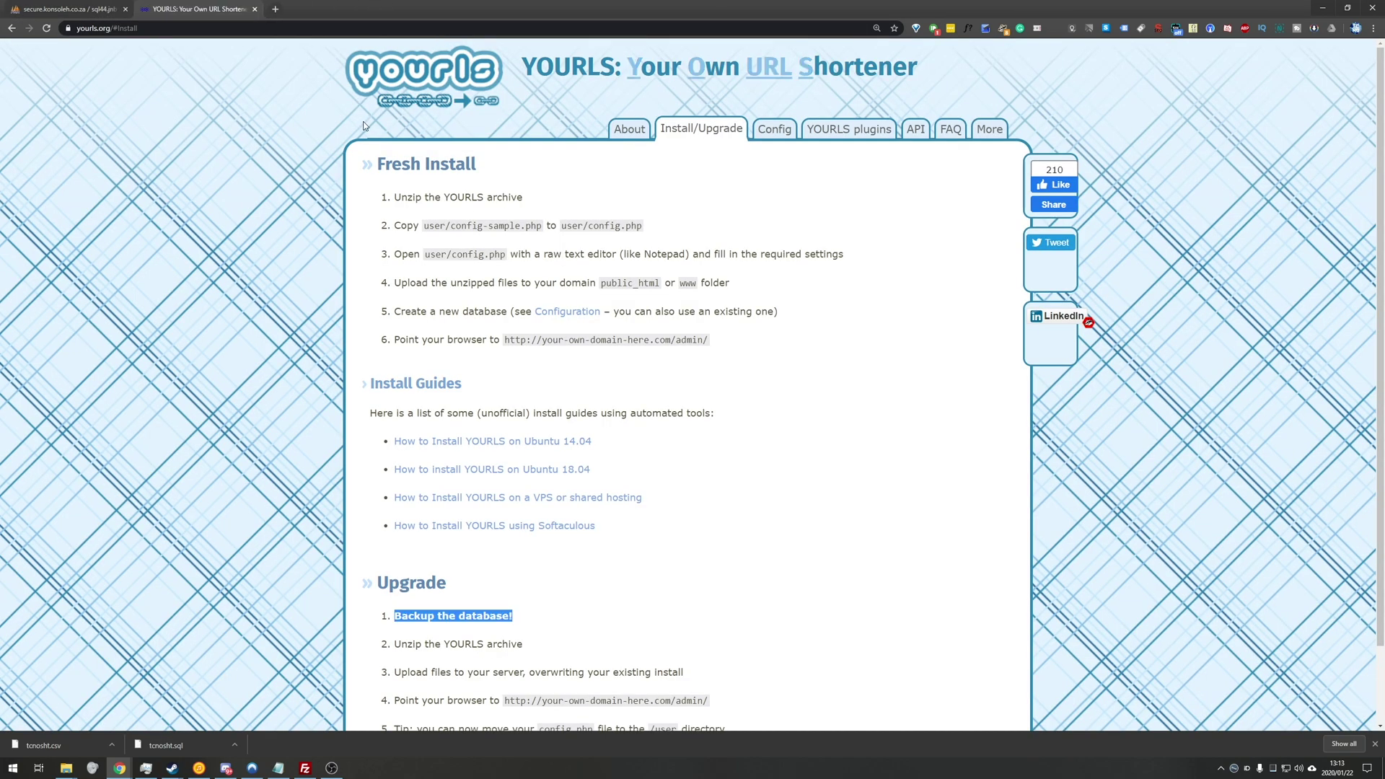
scroll(393, 340, "down", 1)
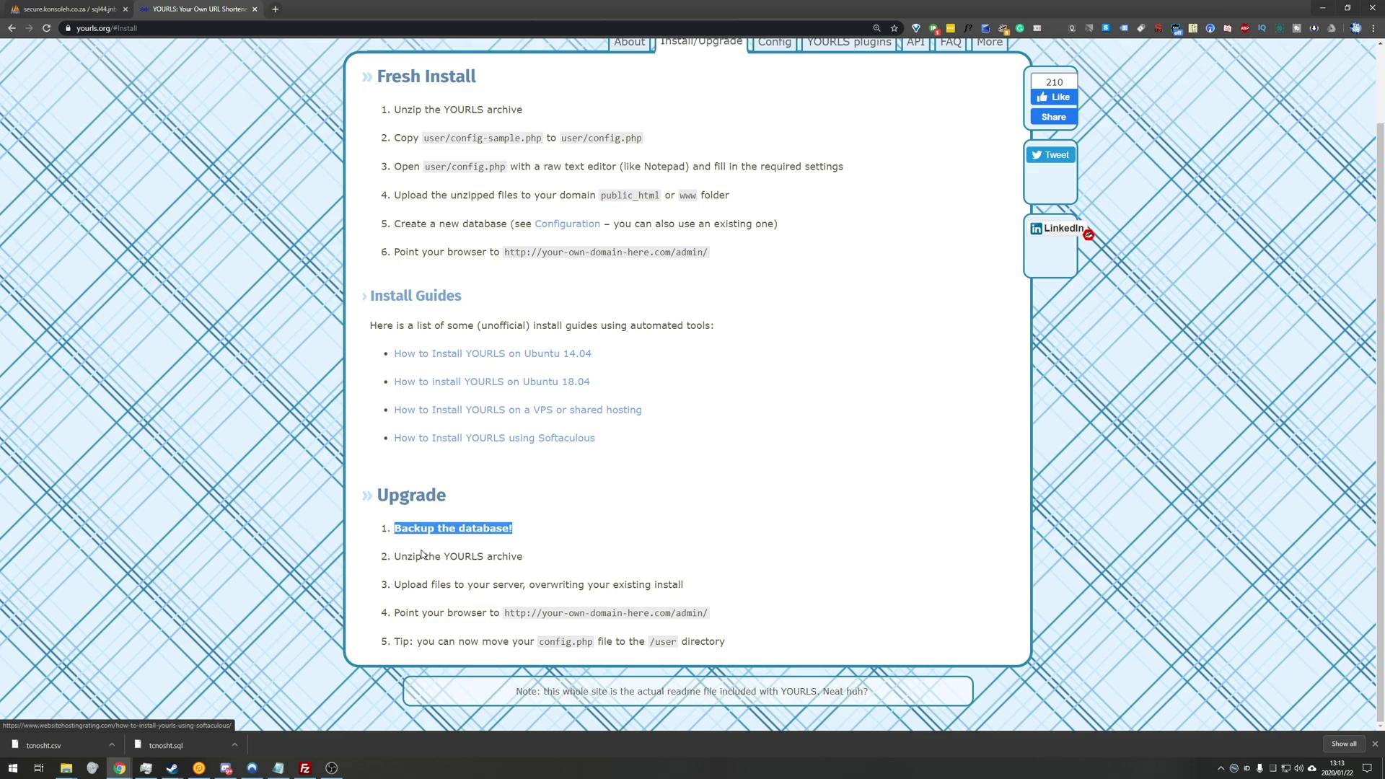
left_click_drag(394, 559, 527, 561)
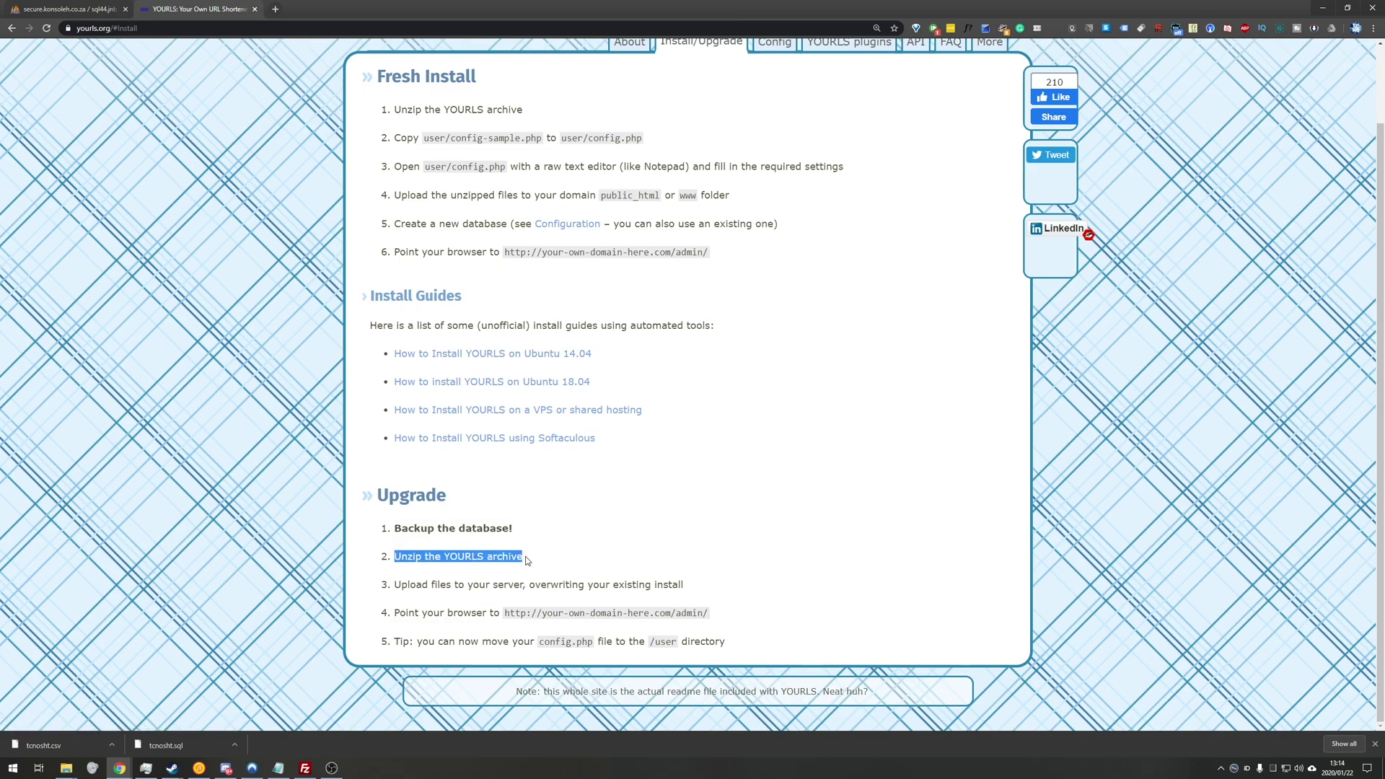
scroll(528, 557, "up", 1)
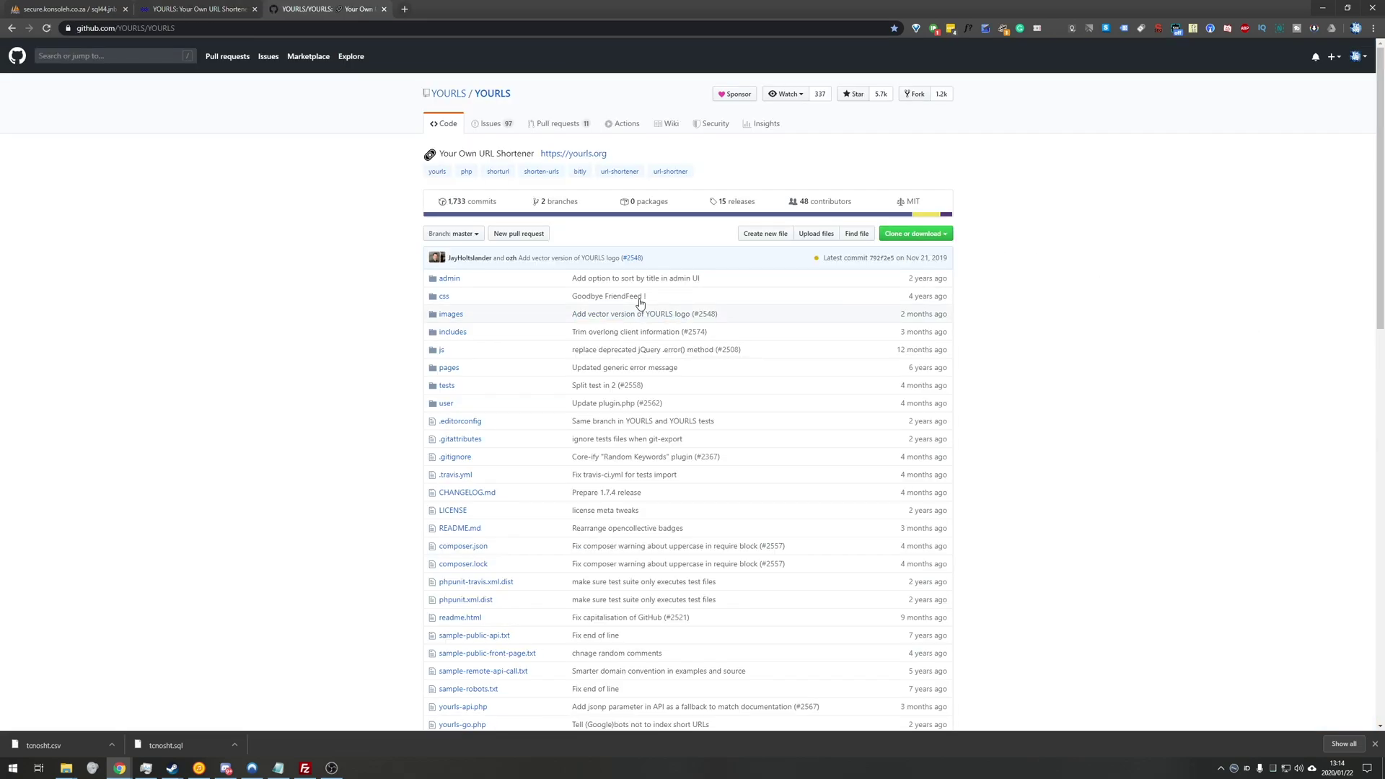
Download the 1.7.4 'Source code (zip)' from the 15 releases, then return to the repository page.
left_click(717, 210)
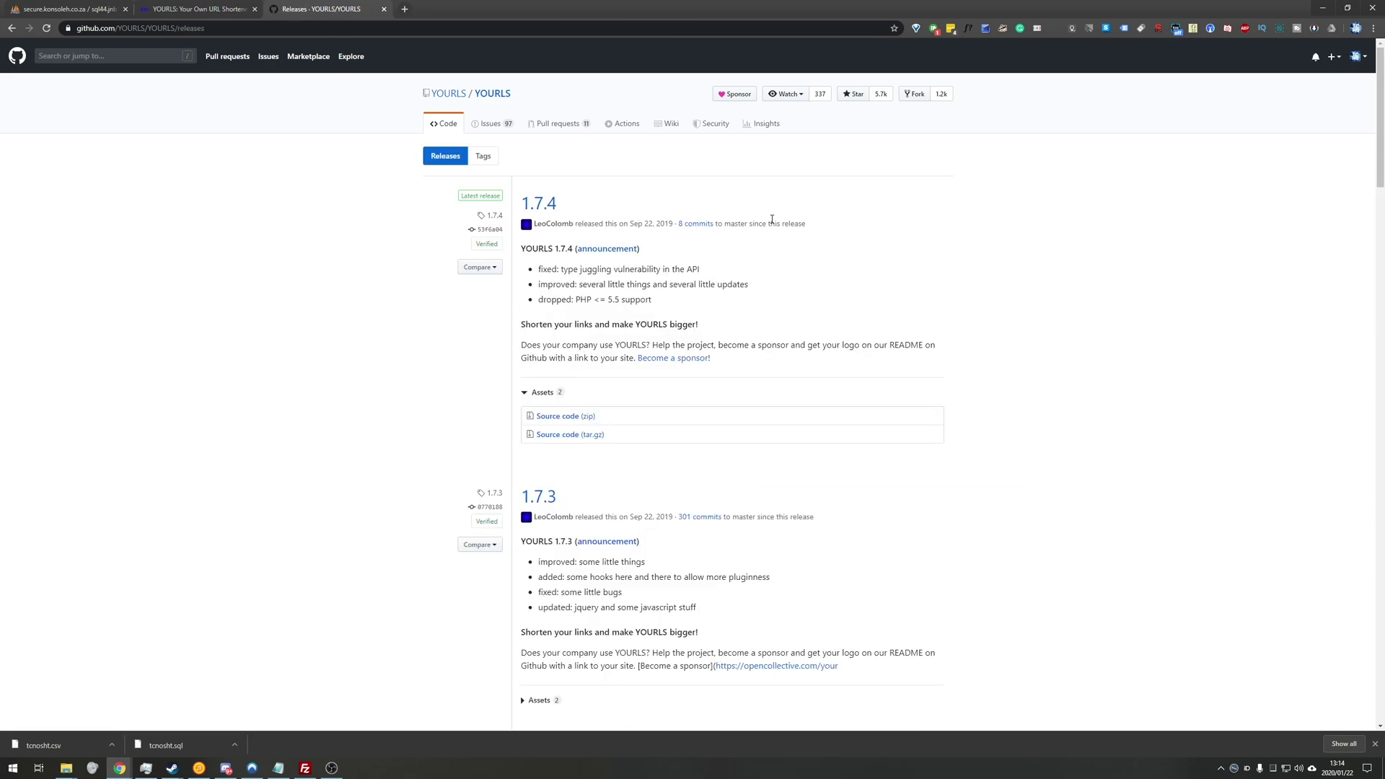
left_click(573, 420)
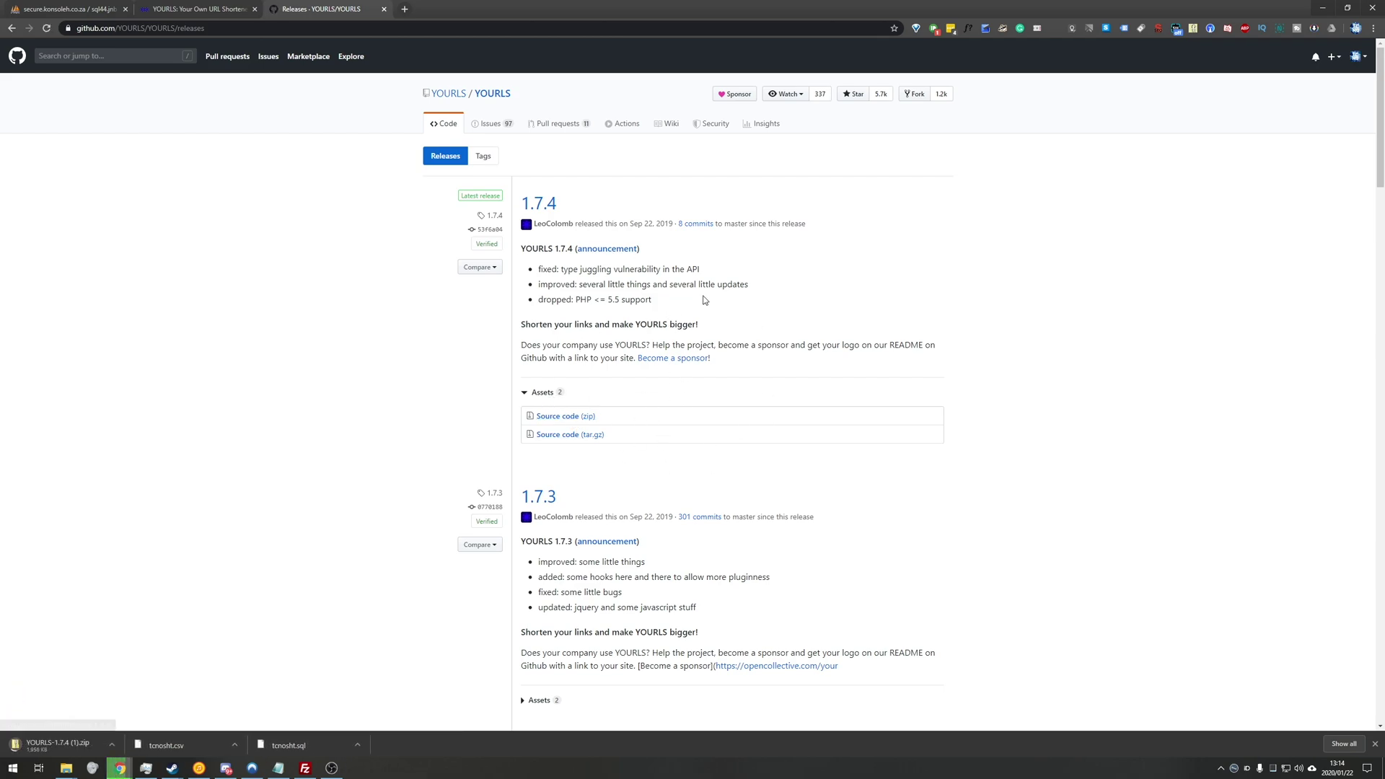
left_click(493, 94)
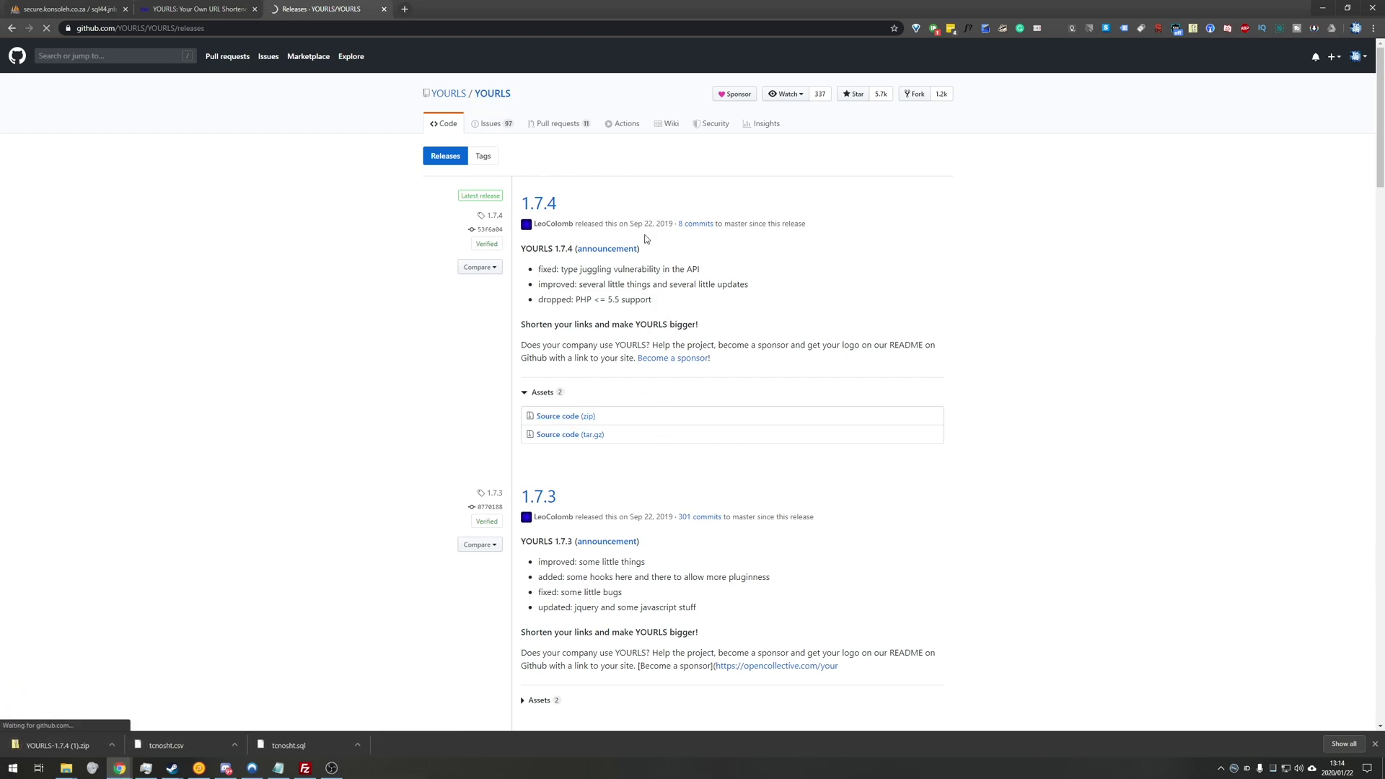
scroll(720, 444, "down", 2)
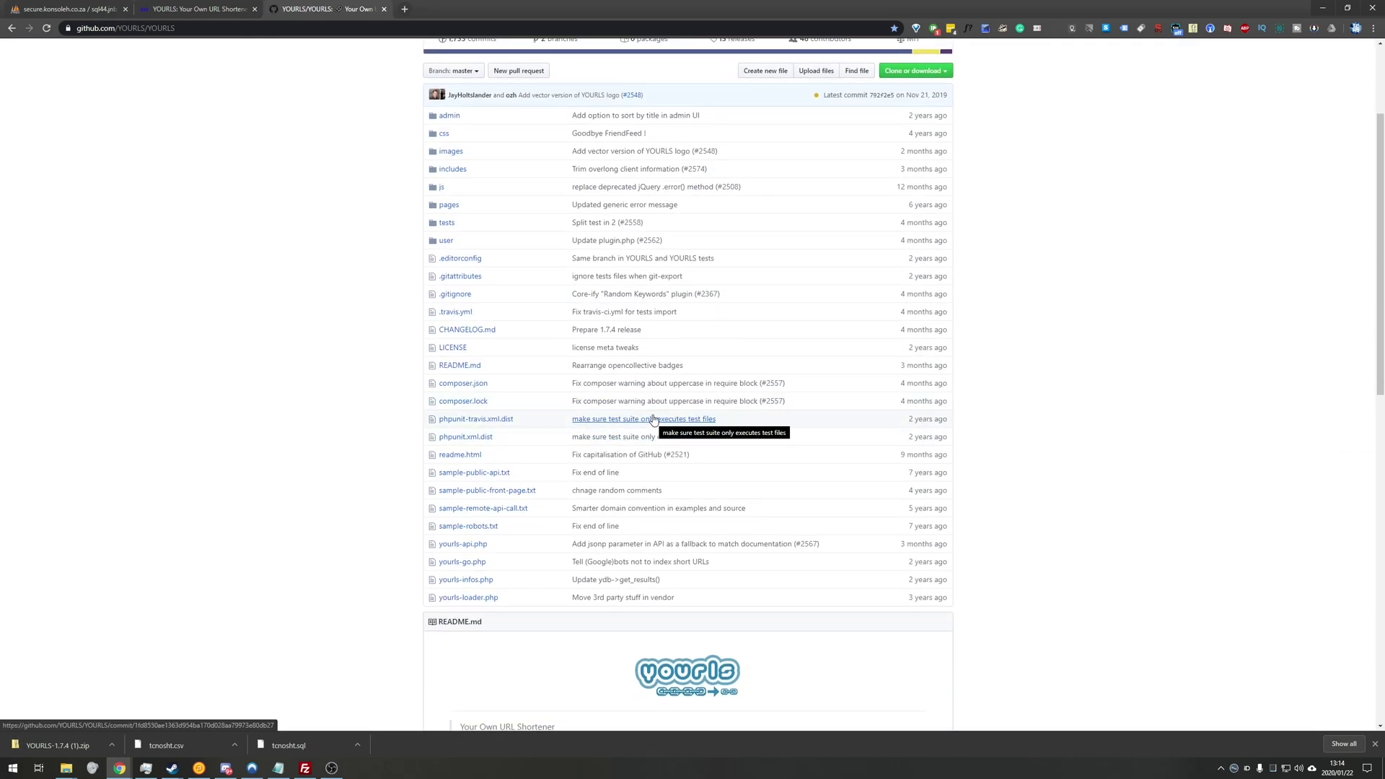
scroll(726, 390, "down", 2)
scroll(729, 389, "up", 5)
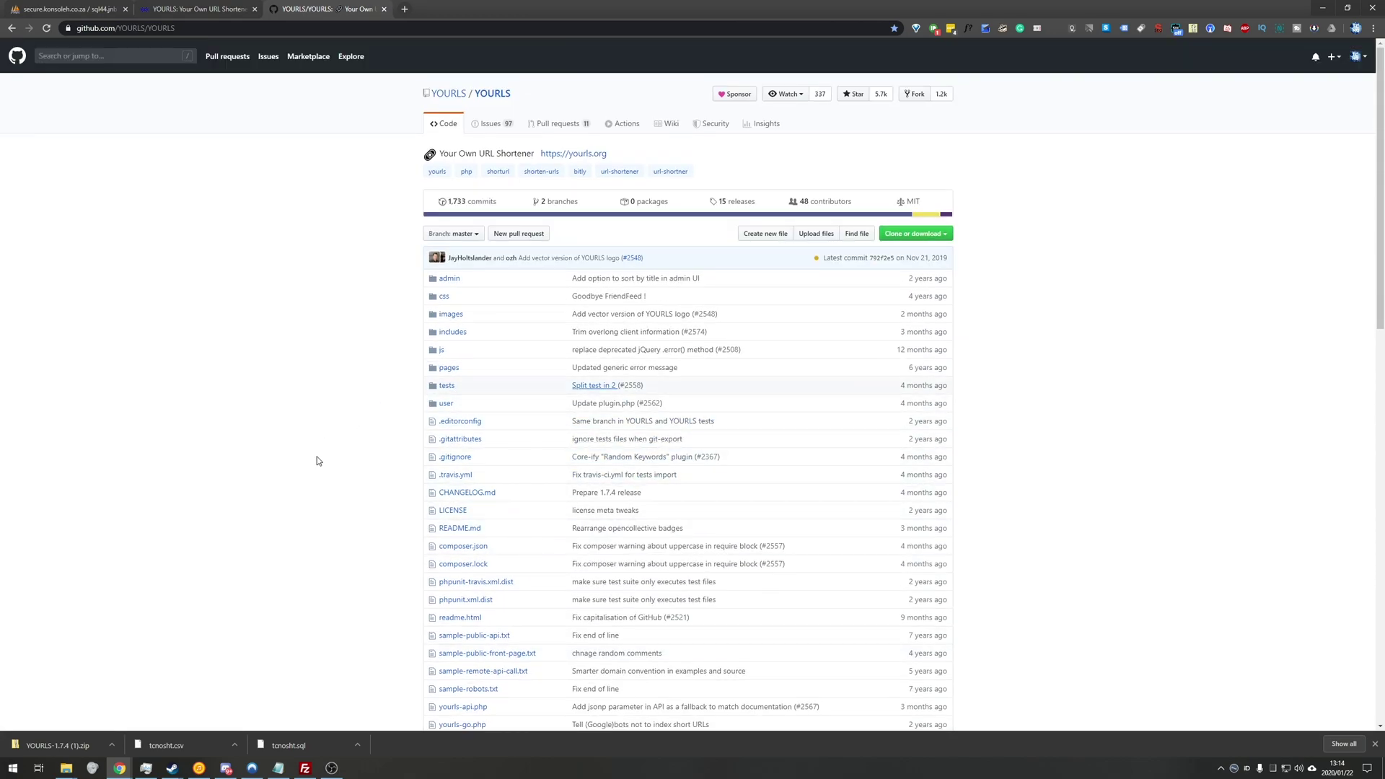
Extract the YOURLS-1.7.4 folder from the downloaded zip onto the desktop and open it.
left_click(76, 740)
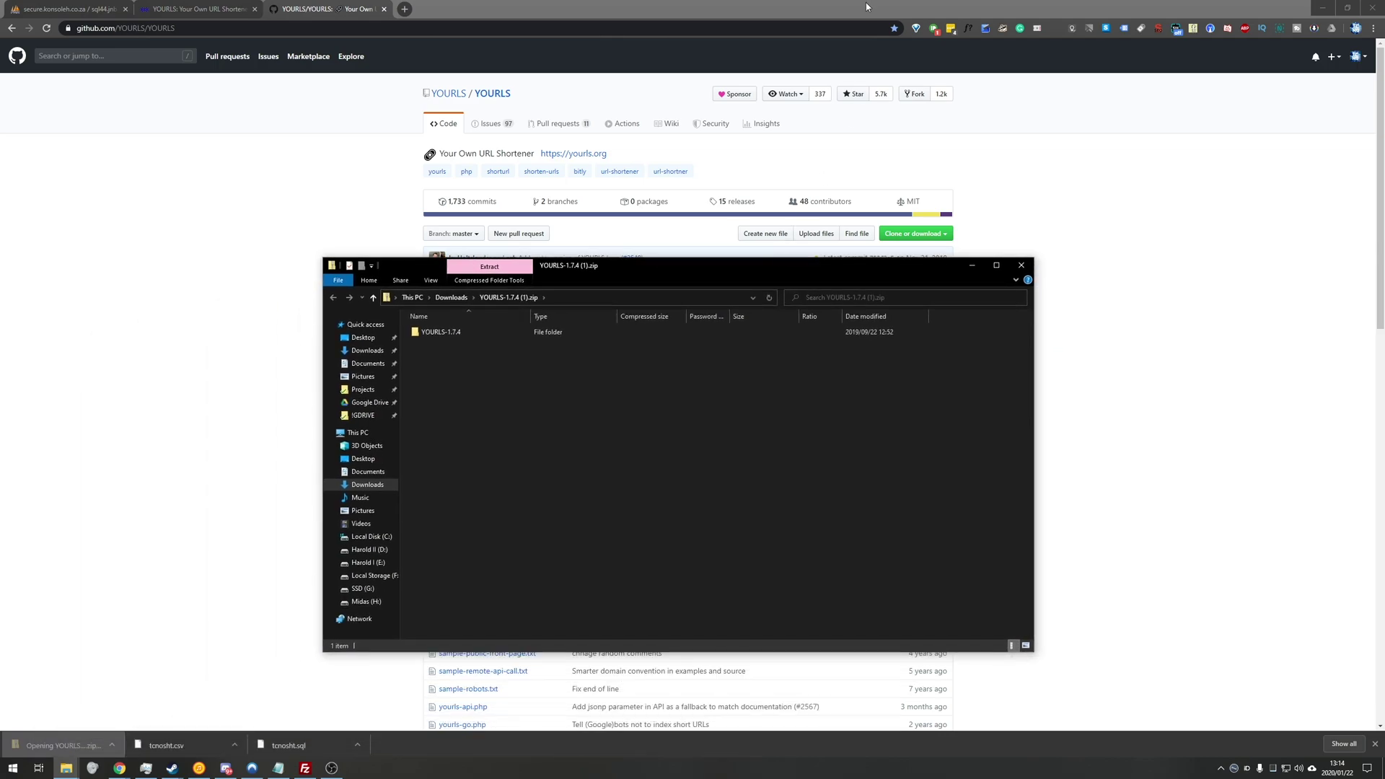
left_click_drag(866, 7, 1171, 307)
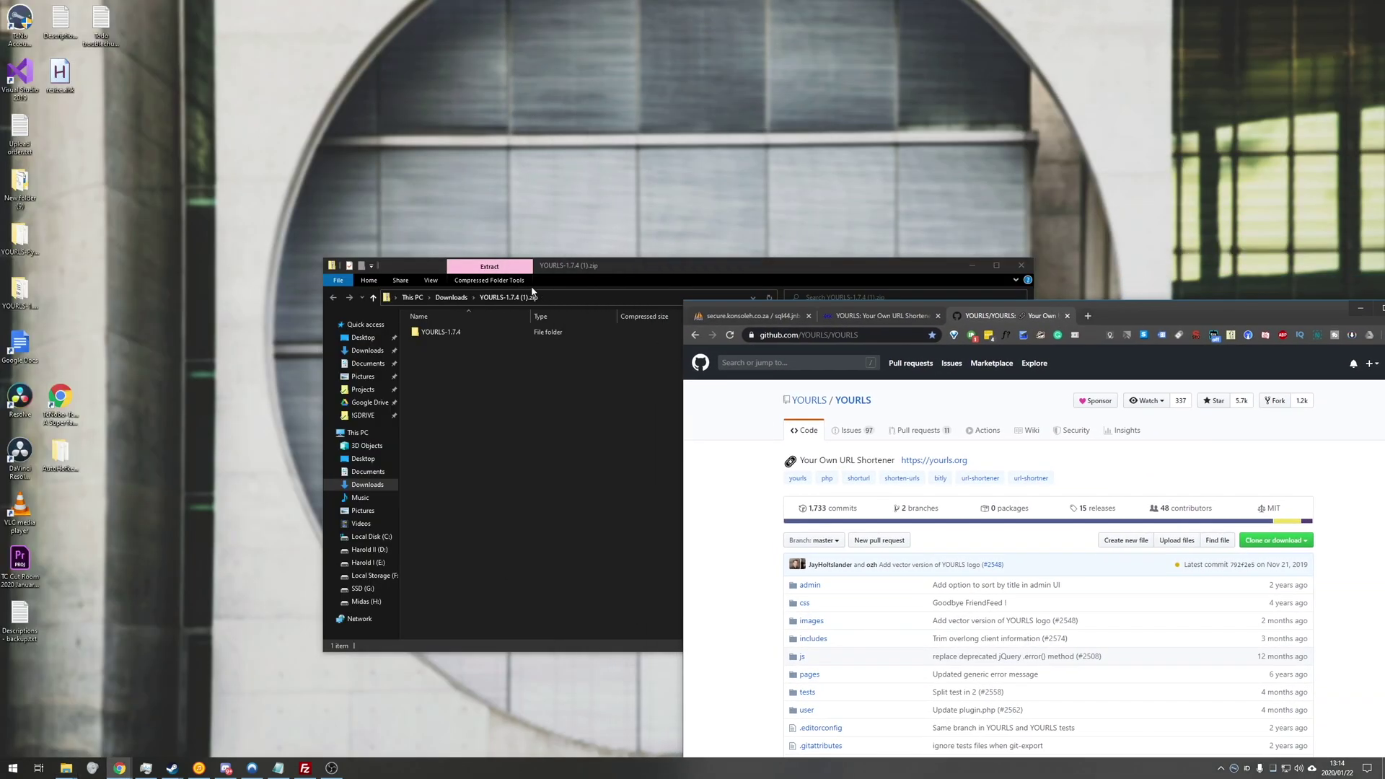
left_click_drag(433, 265, 516, 214)
left_click_drag(536, 284, 352, 376)
left_click(1104, 214)
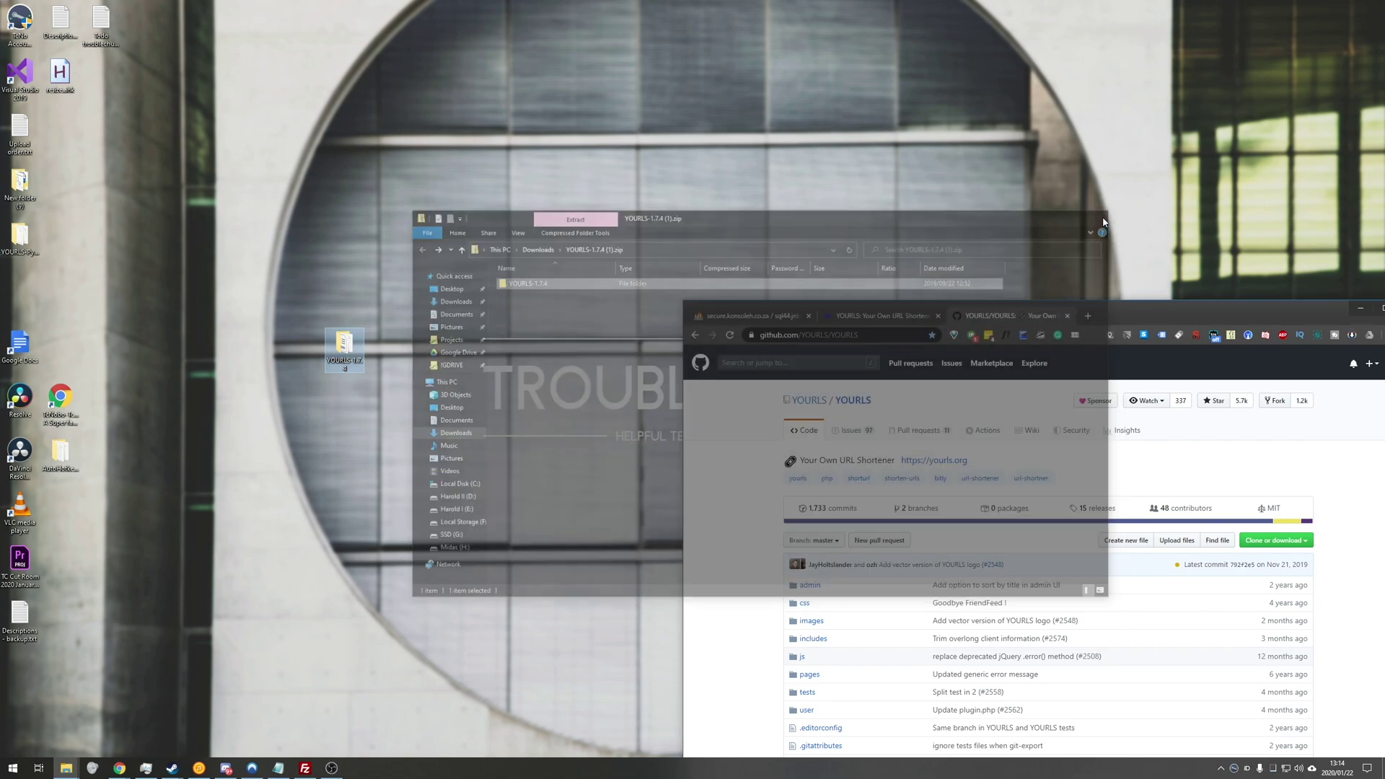
key("Return")
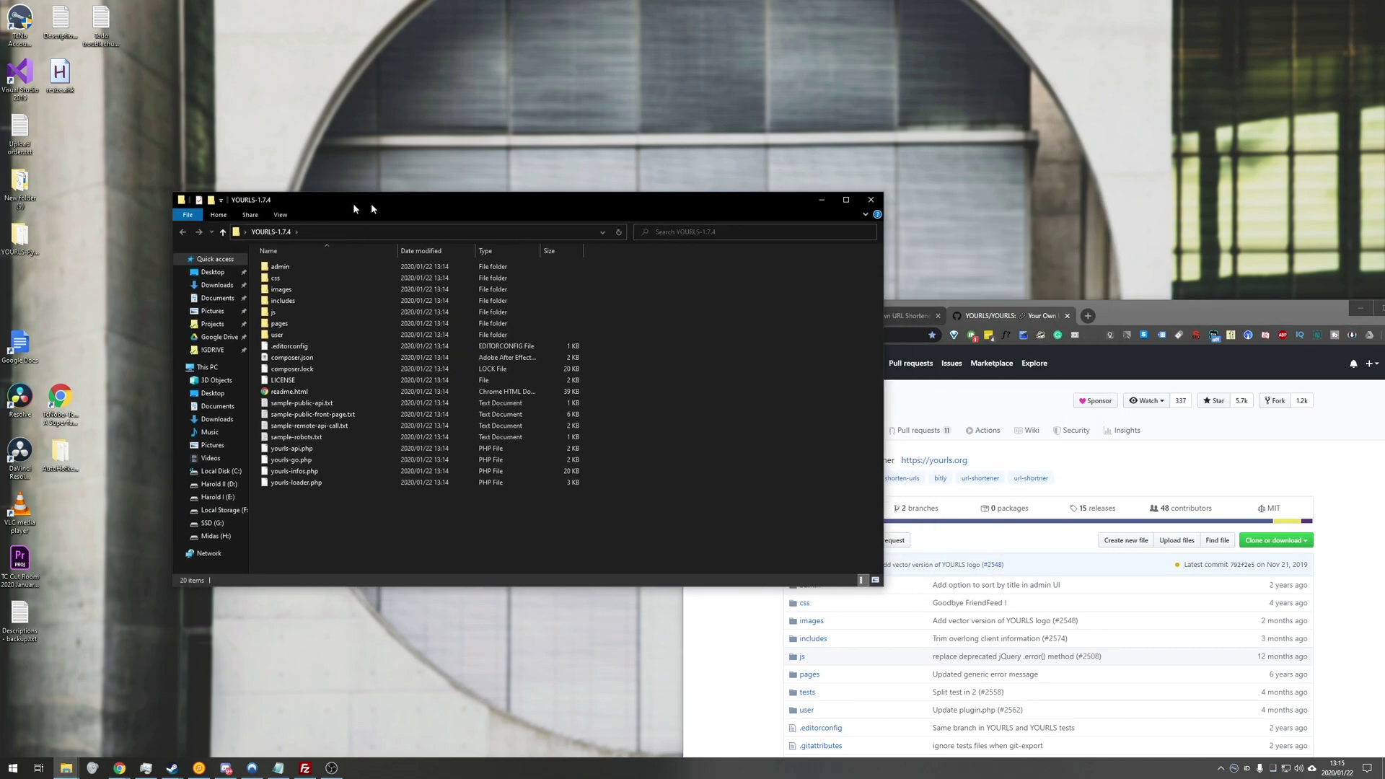
Place the release folder beside the browser and highlight the upload-over-install step on yourls.org.
left_click_drag(433, 194, 335, 200)
left_click_drag(1151, 310, 1043, 81)
left_click(772, 89)
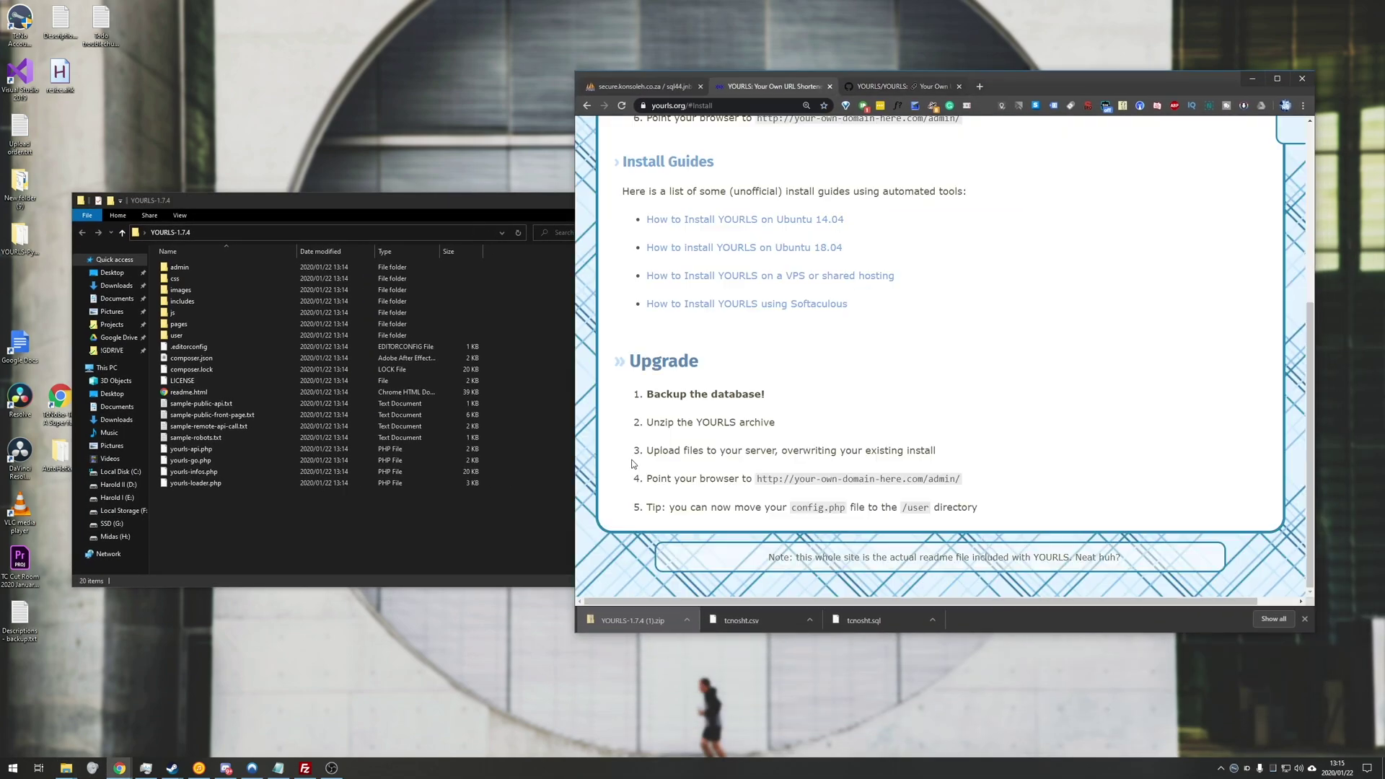
left_click_drag(648, 450, 945, 459)
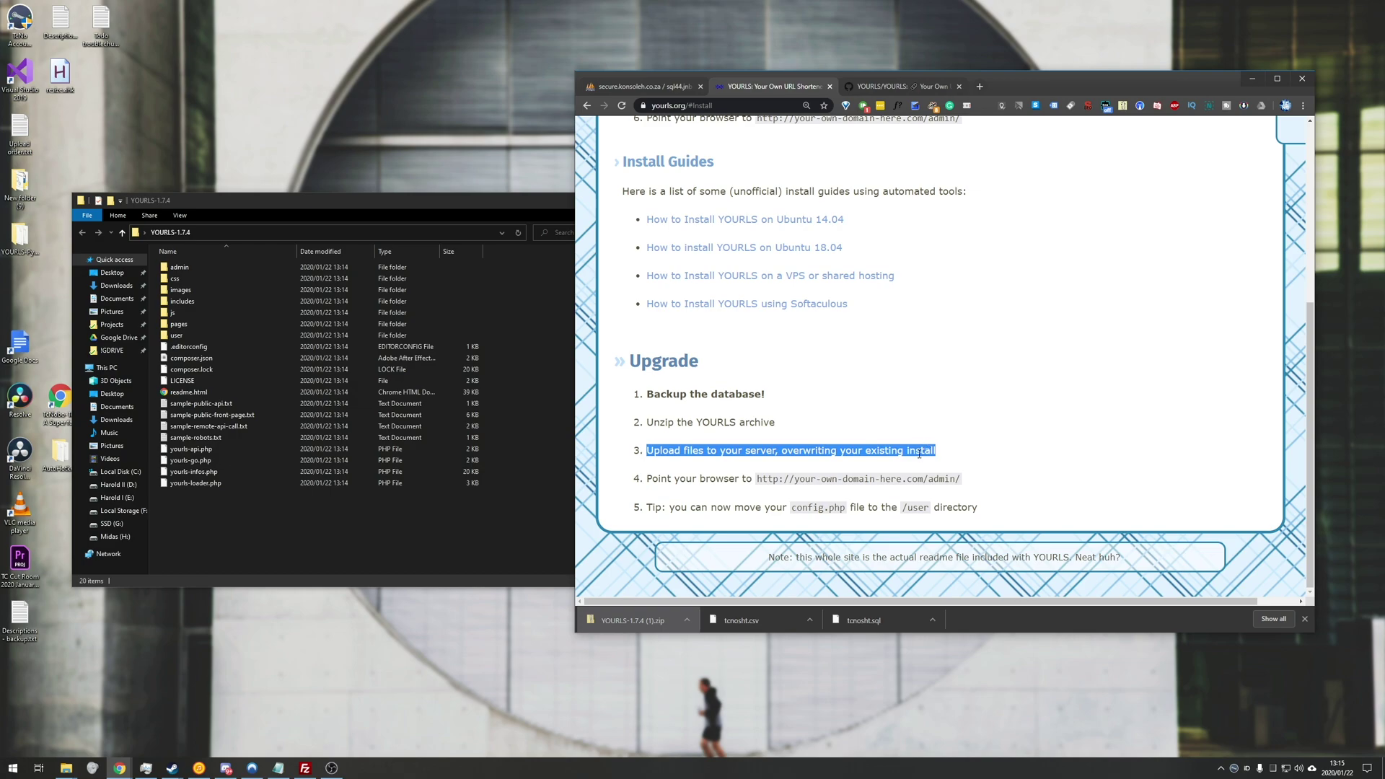
Inspect the release's admin and user folders and config-sample.php, then switch to FileZilla.
double_click(245, 266)
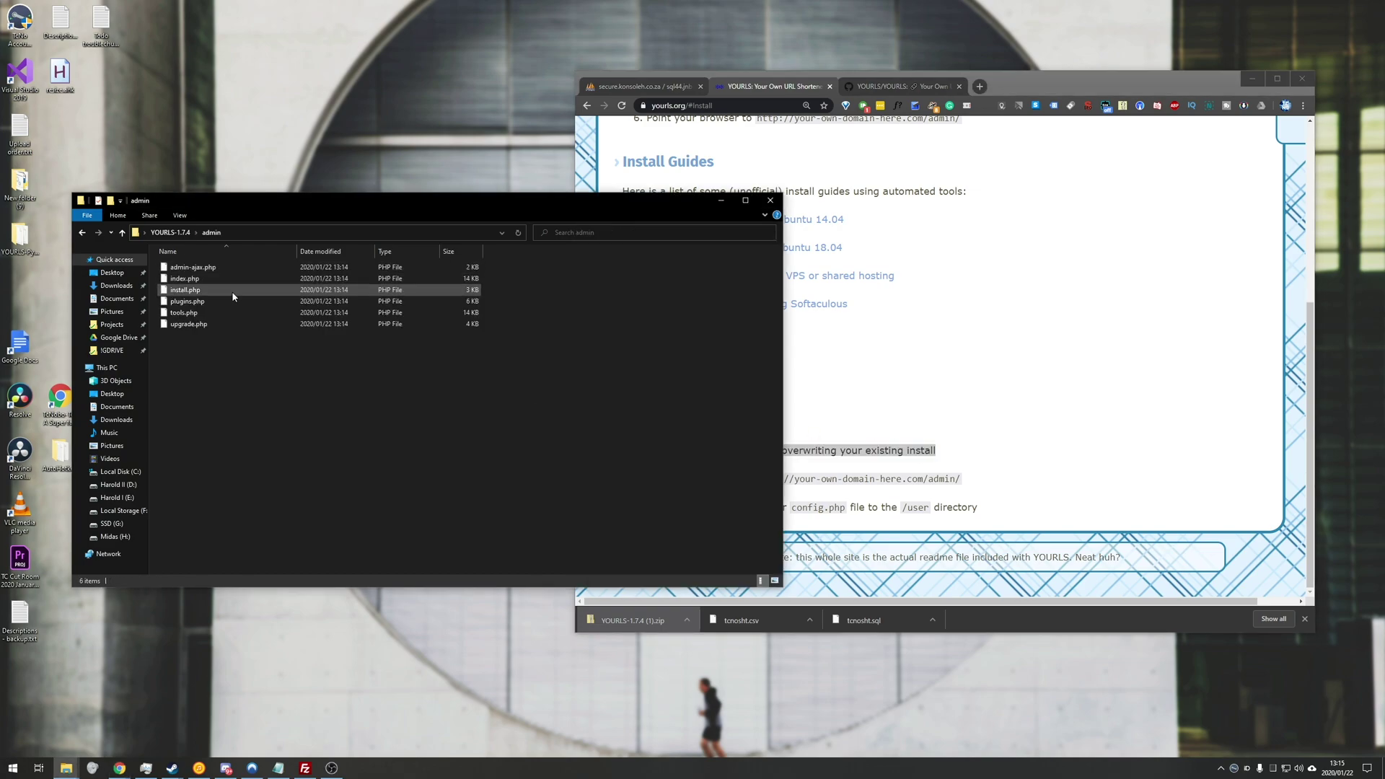
key("alt+Left")
double_click(246, 307)
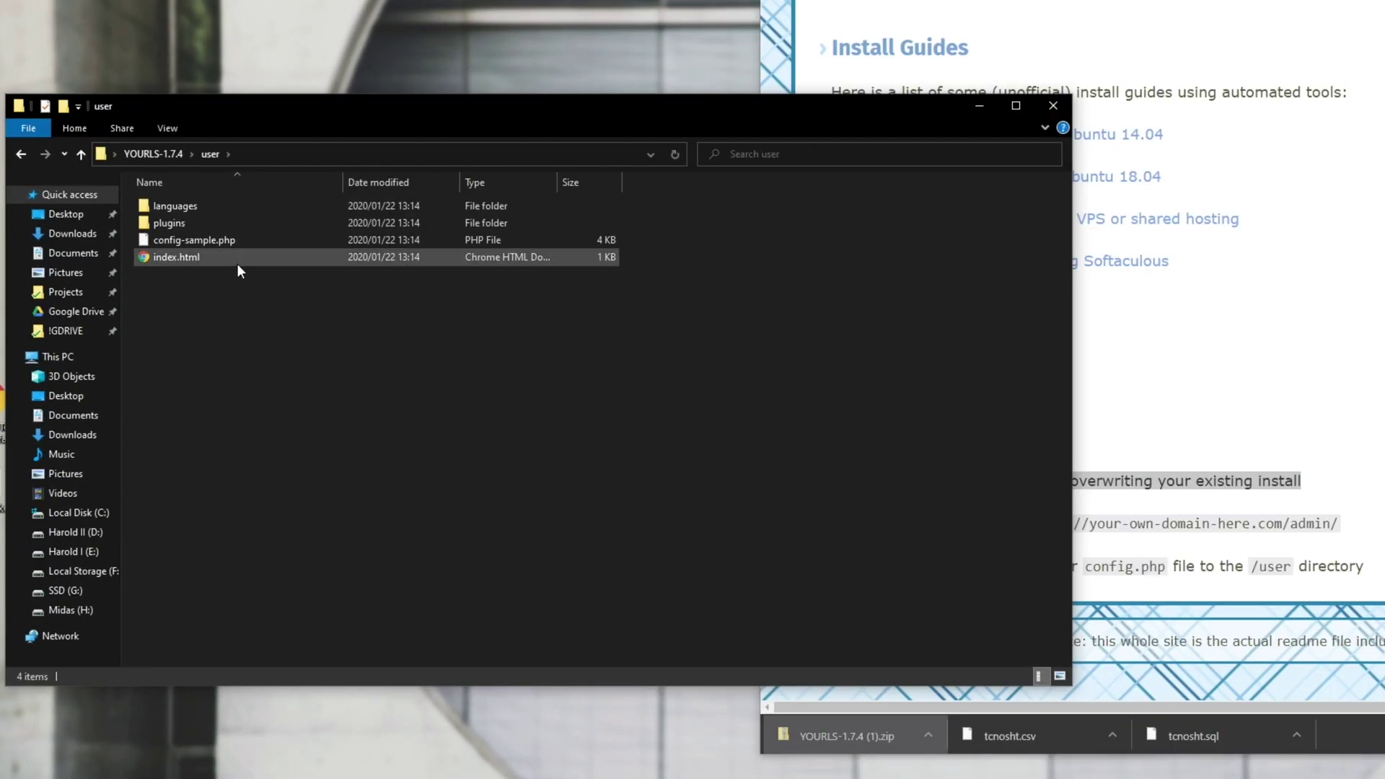
left_click(210, 240)
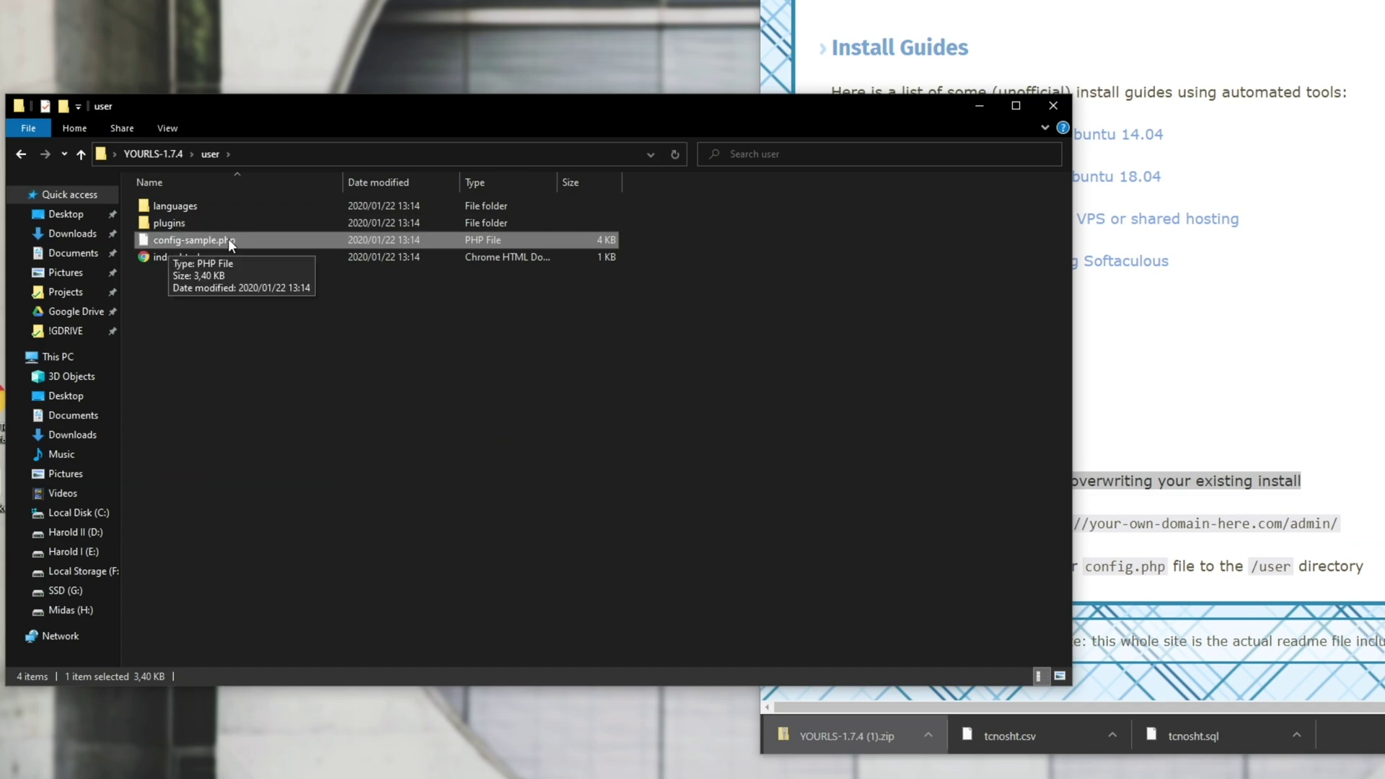
left_click(289, 317)
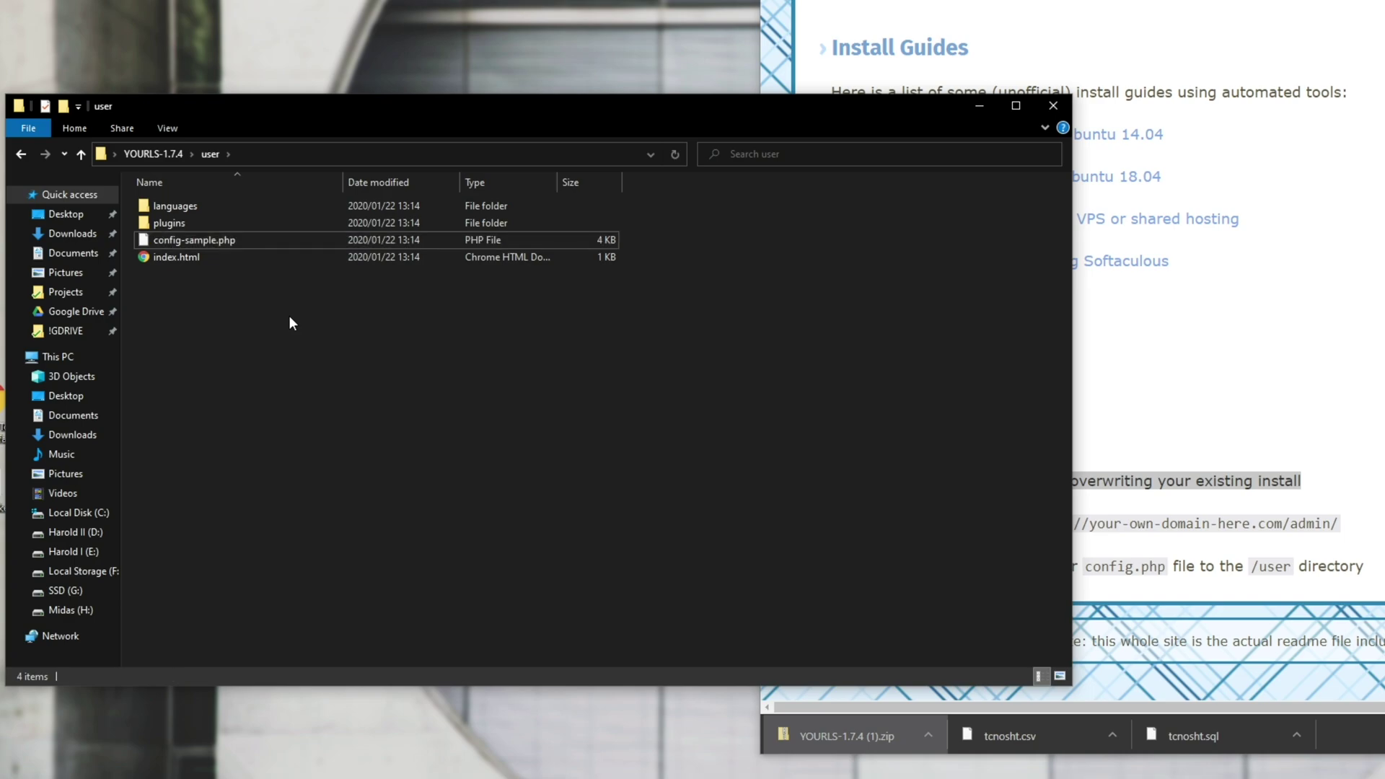
key("BackSpace")
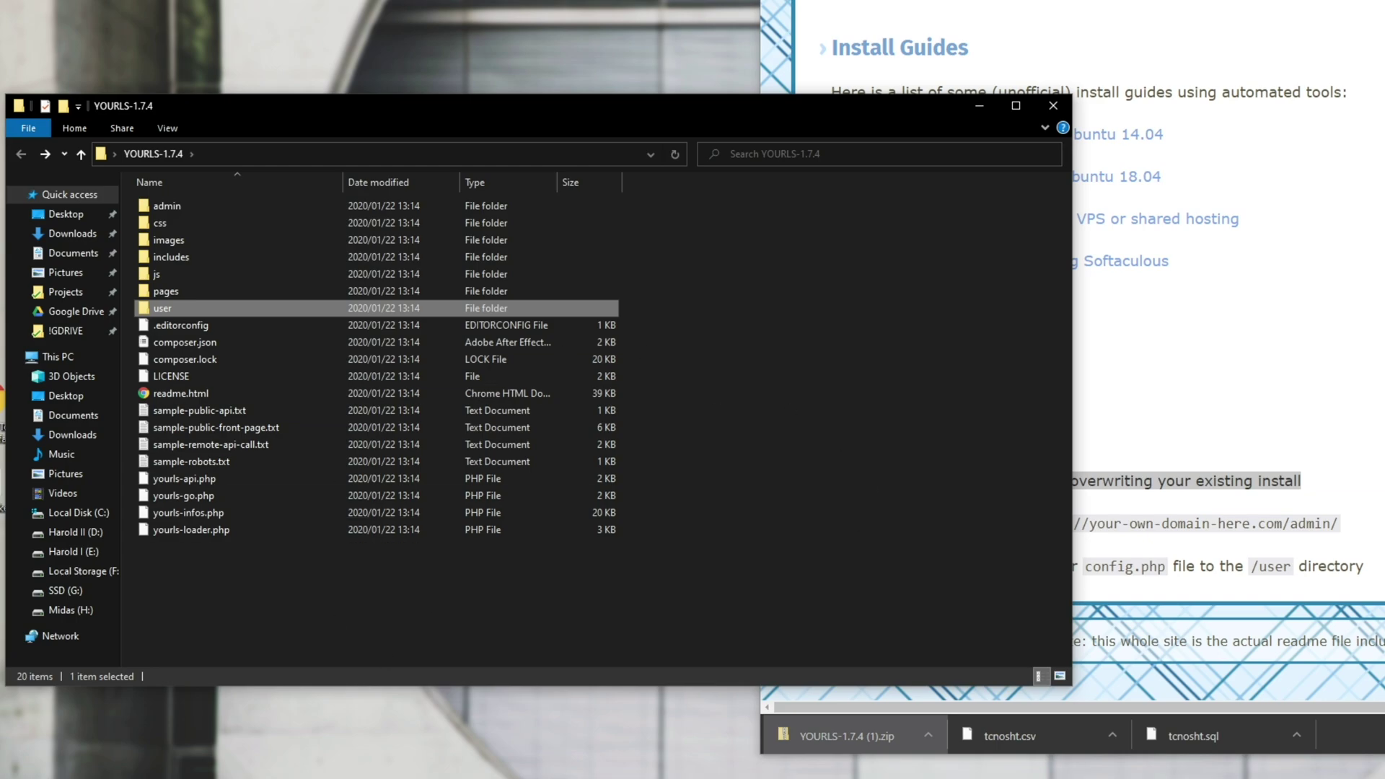
key("alt+Tab")
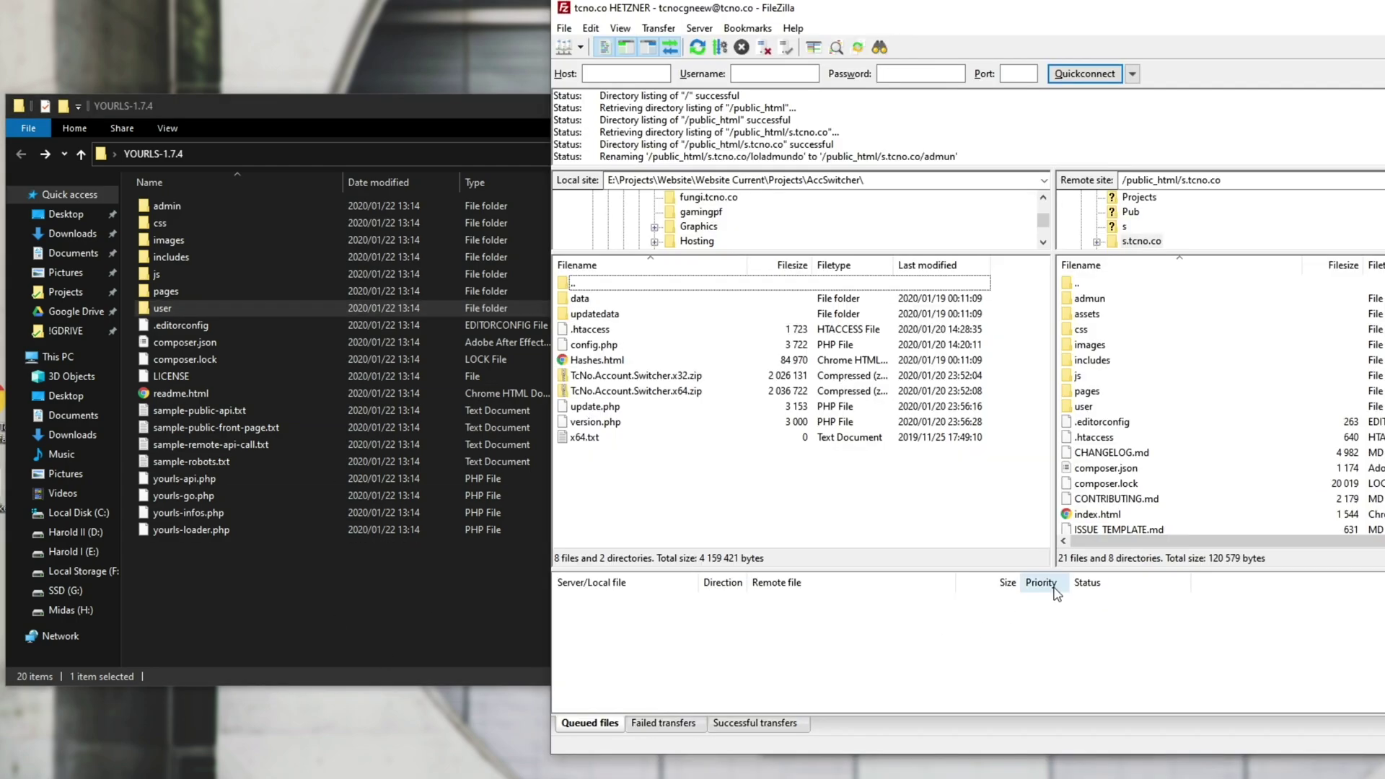
Open the server's s.tcno.co folder and select its admun folder.
left_click(1130, 241)
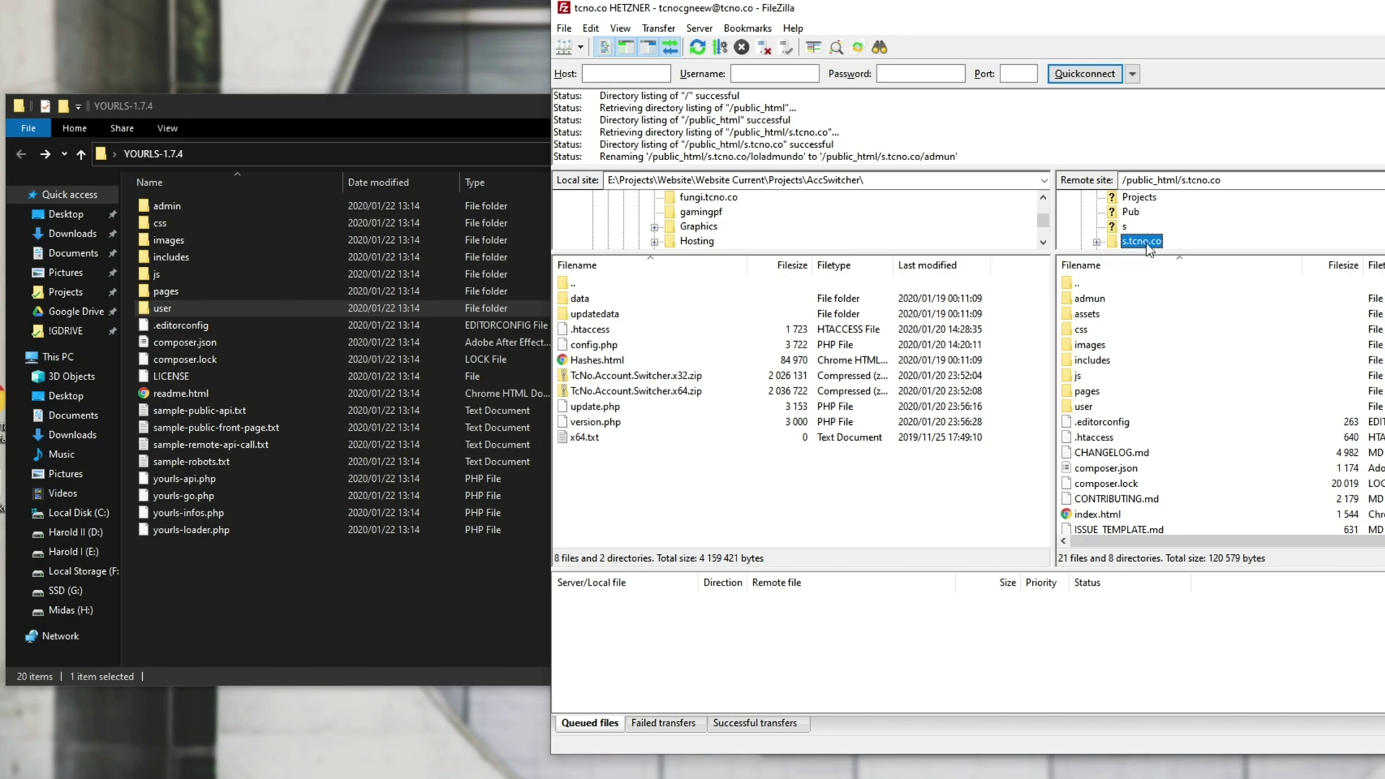
scroll(1223, 405, "down", 5)
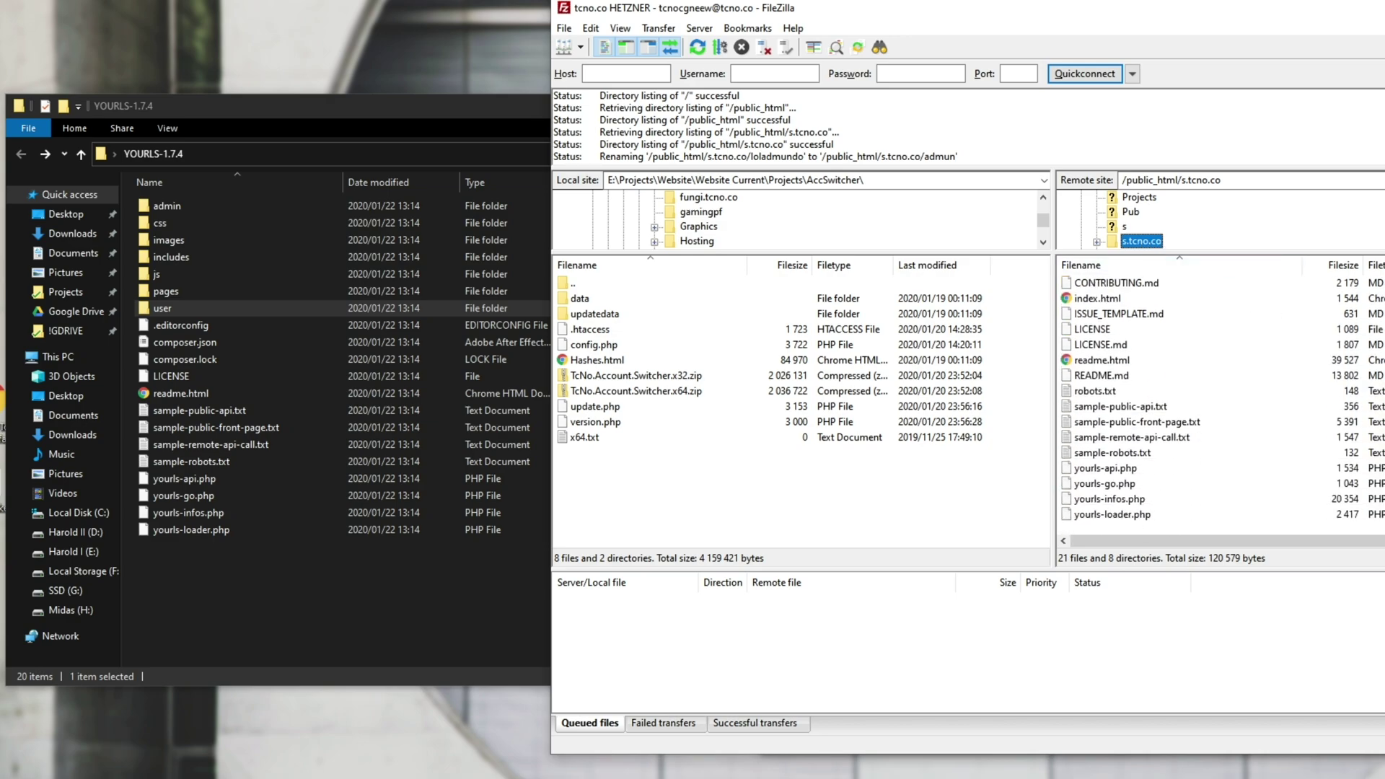
scroll(1223, 405, "up", 5)
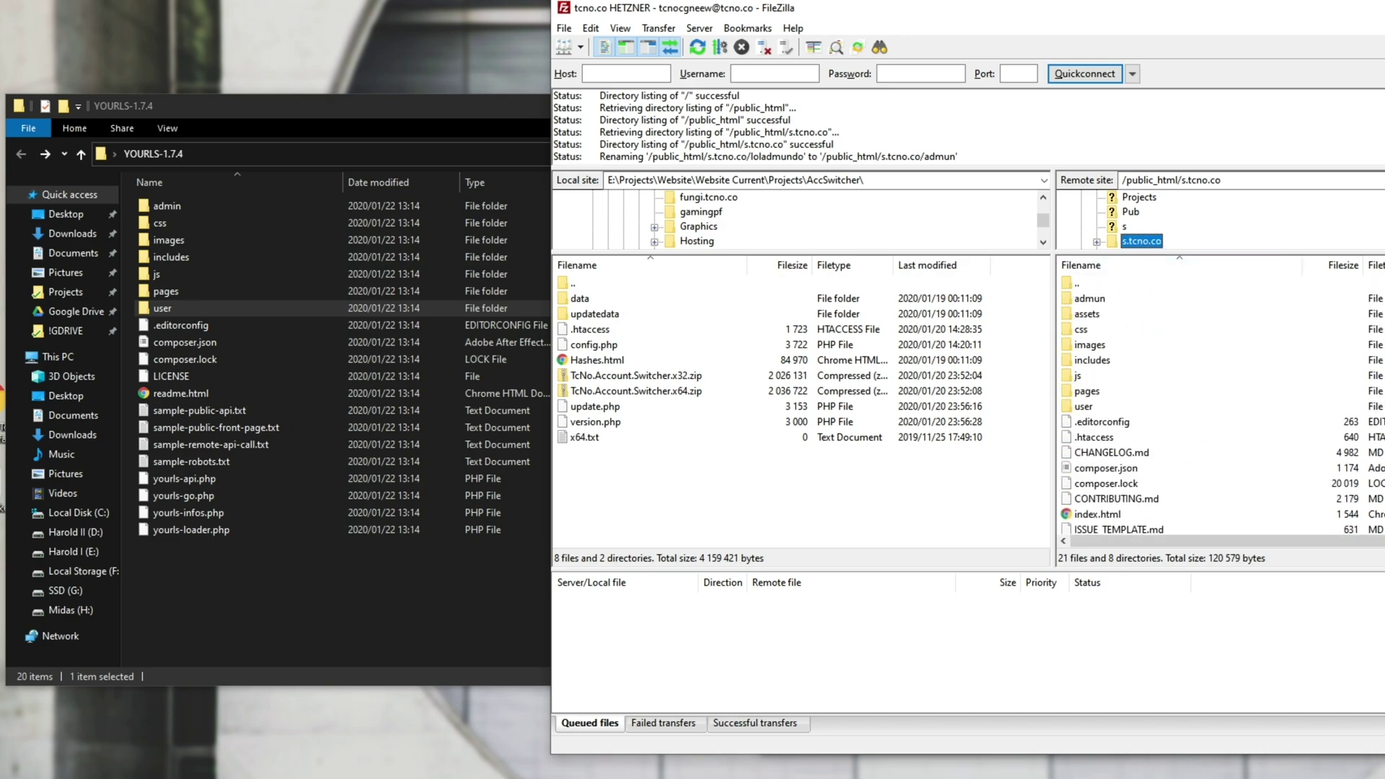
left_click(1097, 301)
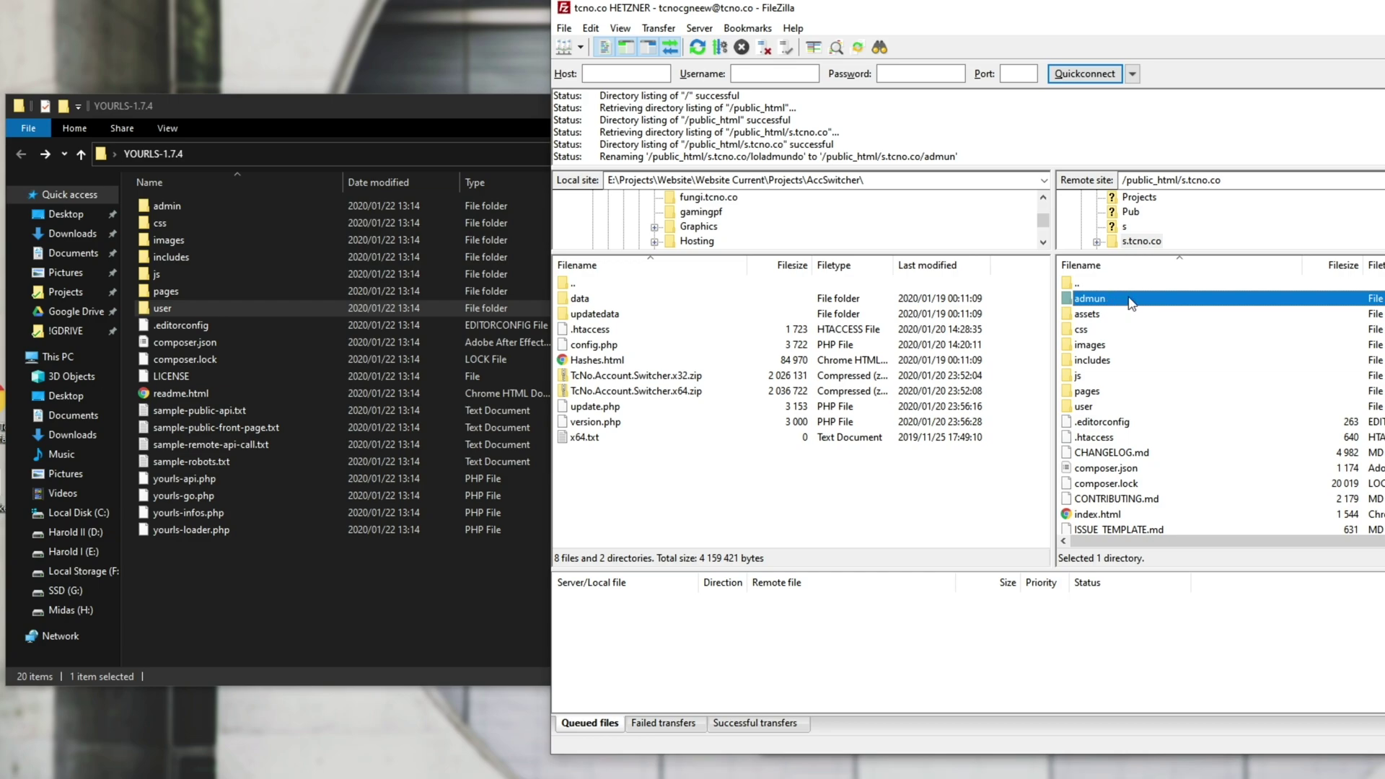
Rename the local admin folder to admun and drag all 20 release items onto s.tcno.co.
left_click(215, 209)
left_click(176, 205)
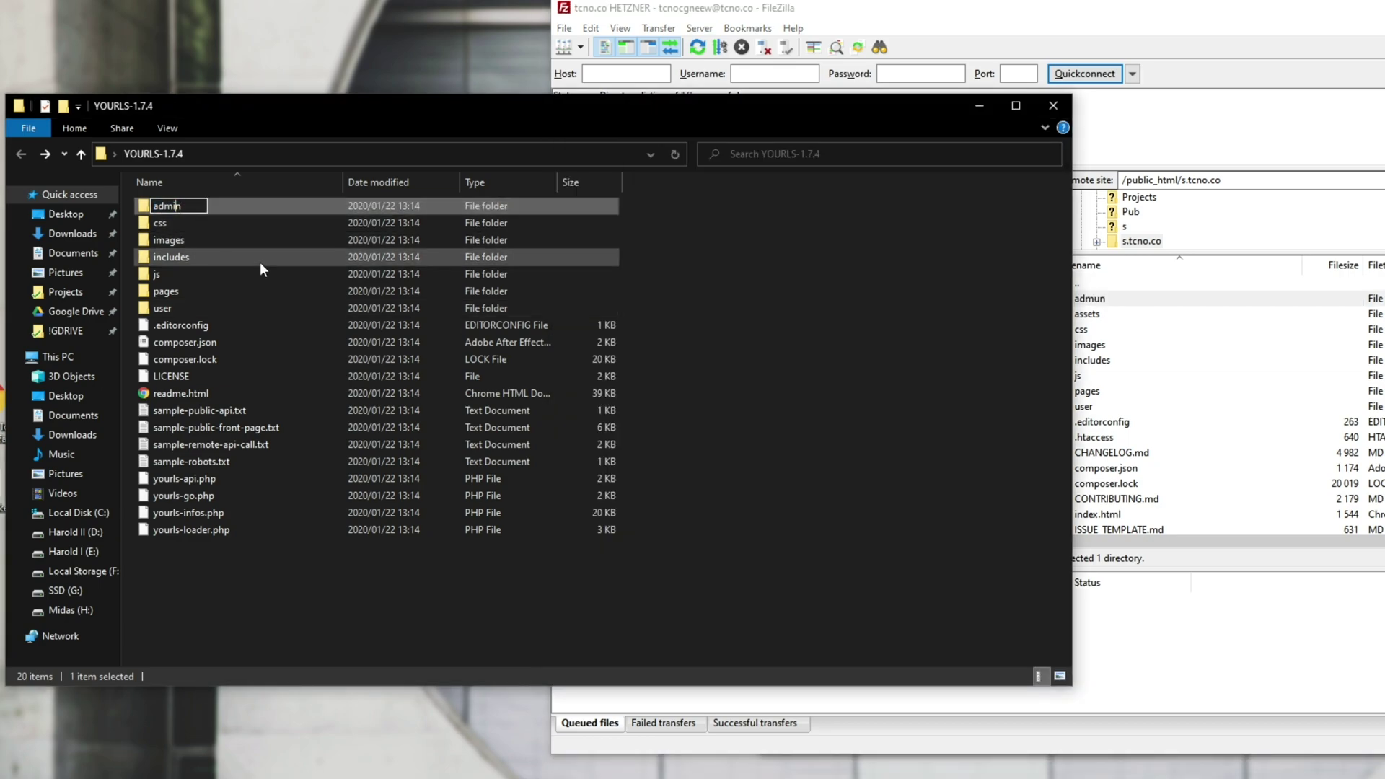
key("Right")
key("Left")
key("BackSpace")
type("u")
key("Return")
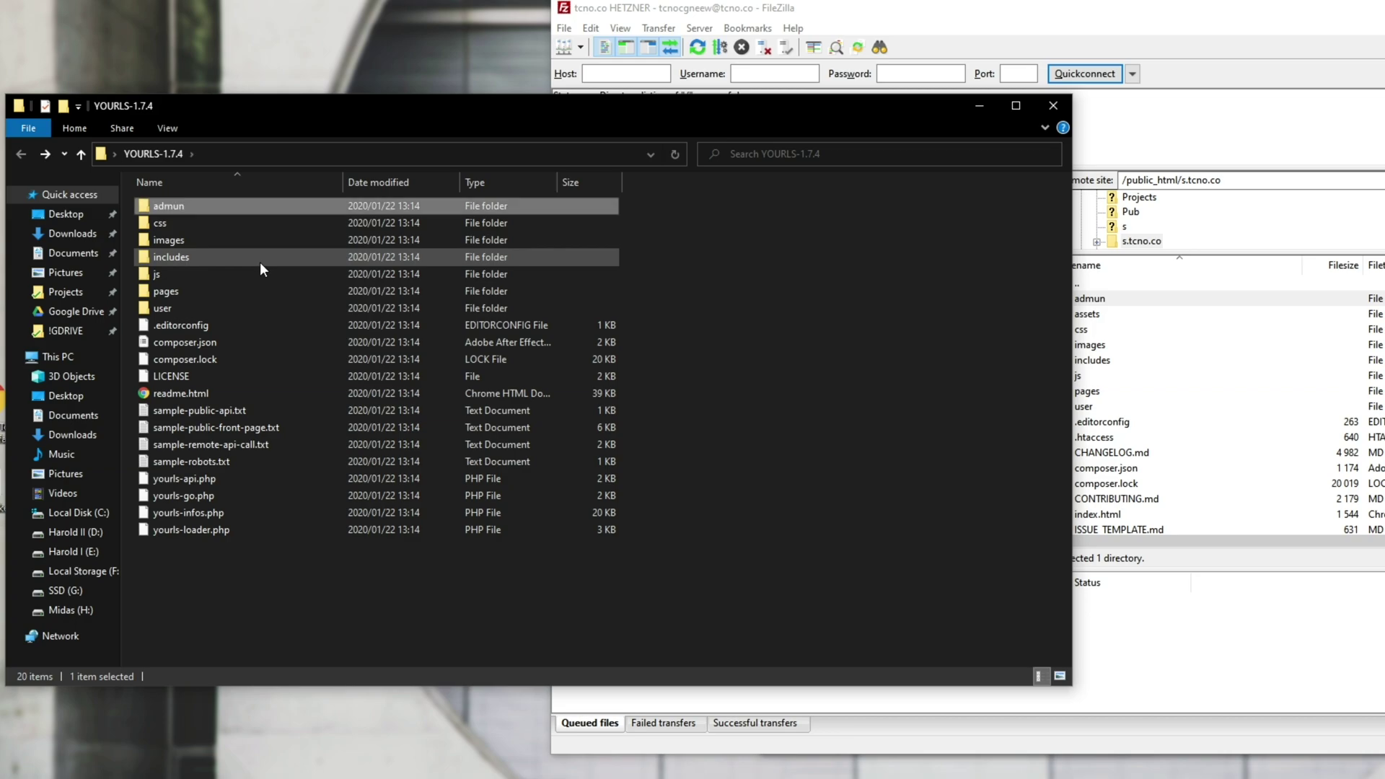
left_click_drag(801, 587, 331, 184)
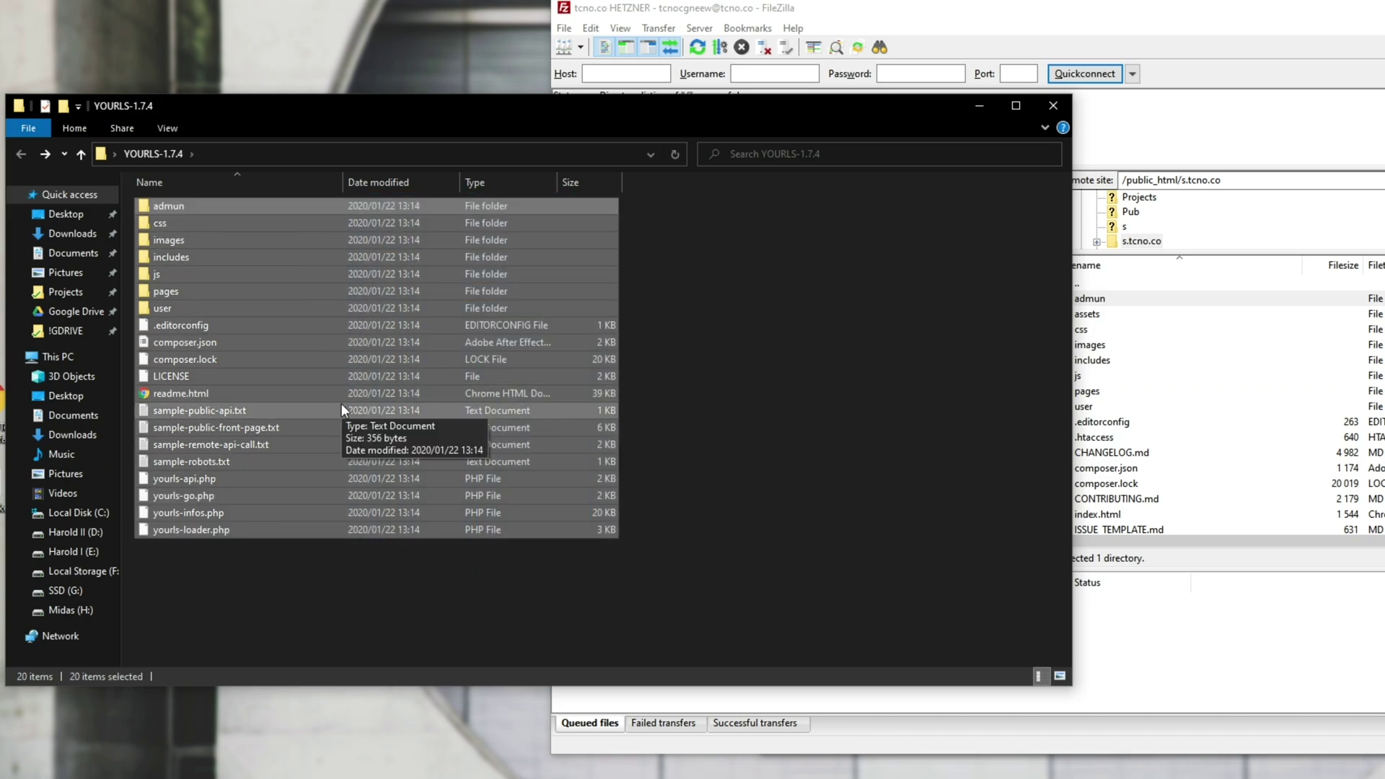
left_click_drag(340, 404, 1166, 436)
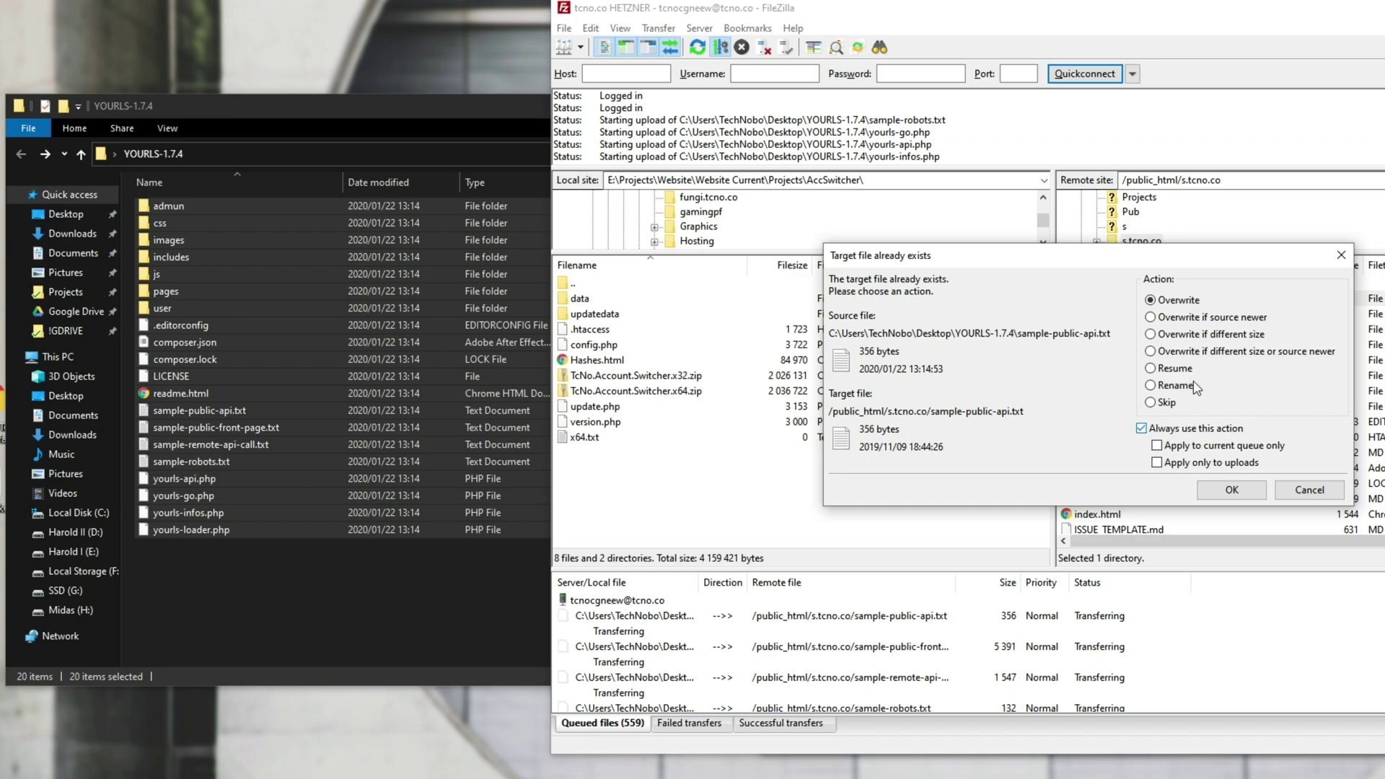
Choose 'Overwrite if different size or source newer' and confirm to upload all 559 files.
left_click(1193, 356)
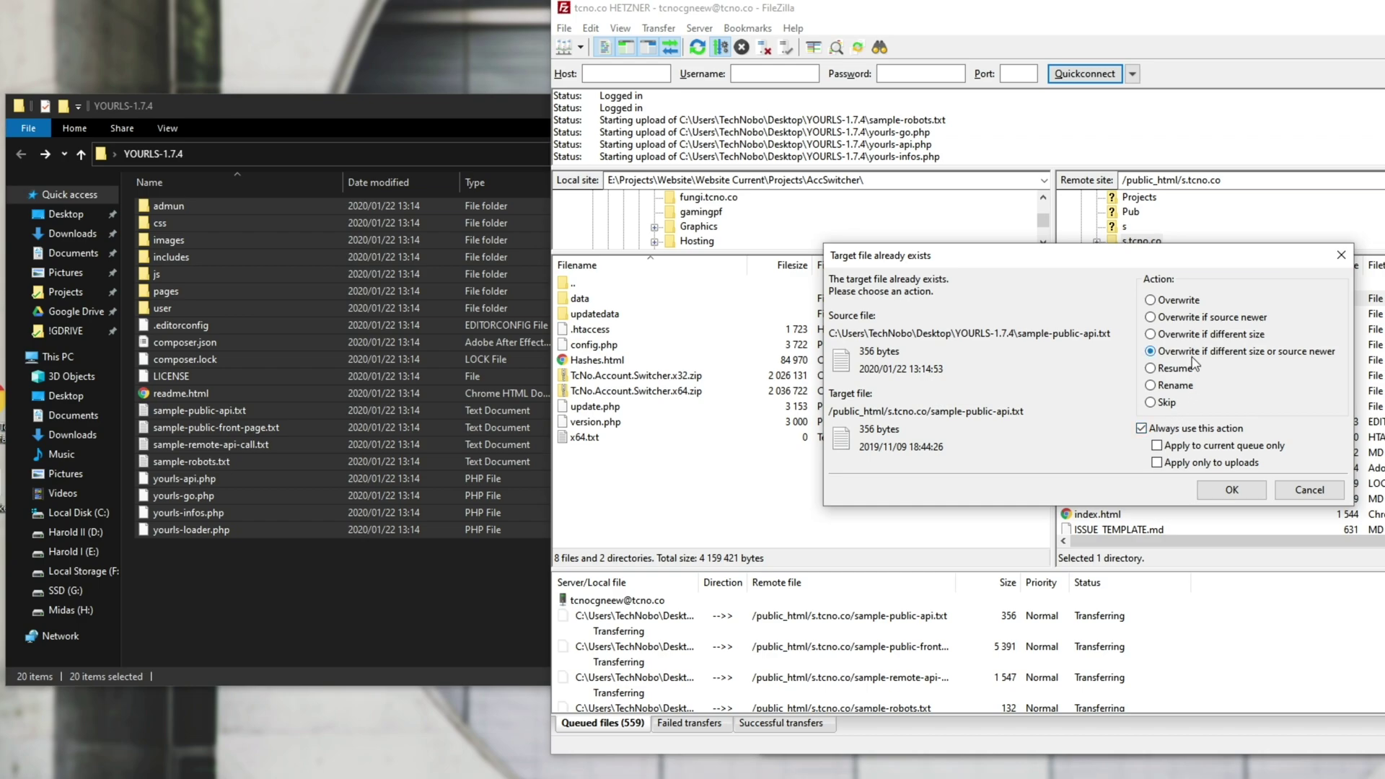
left_click(1257, 493)
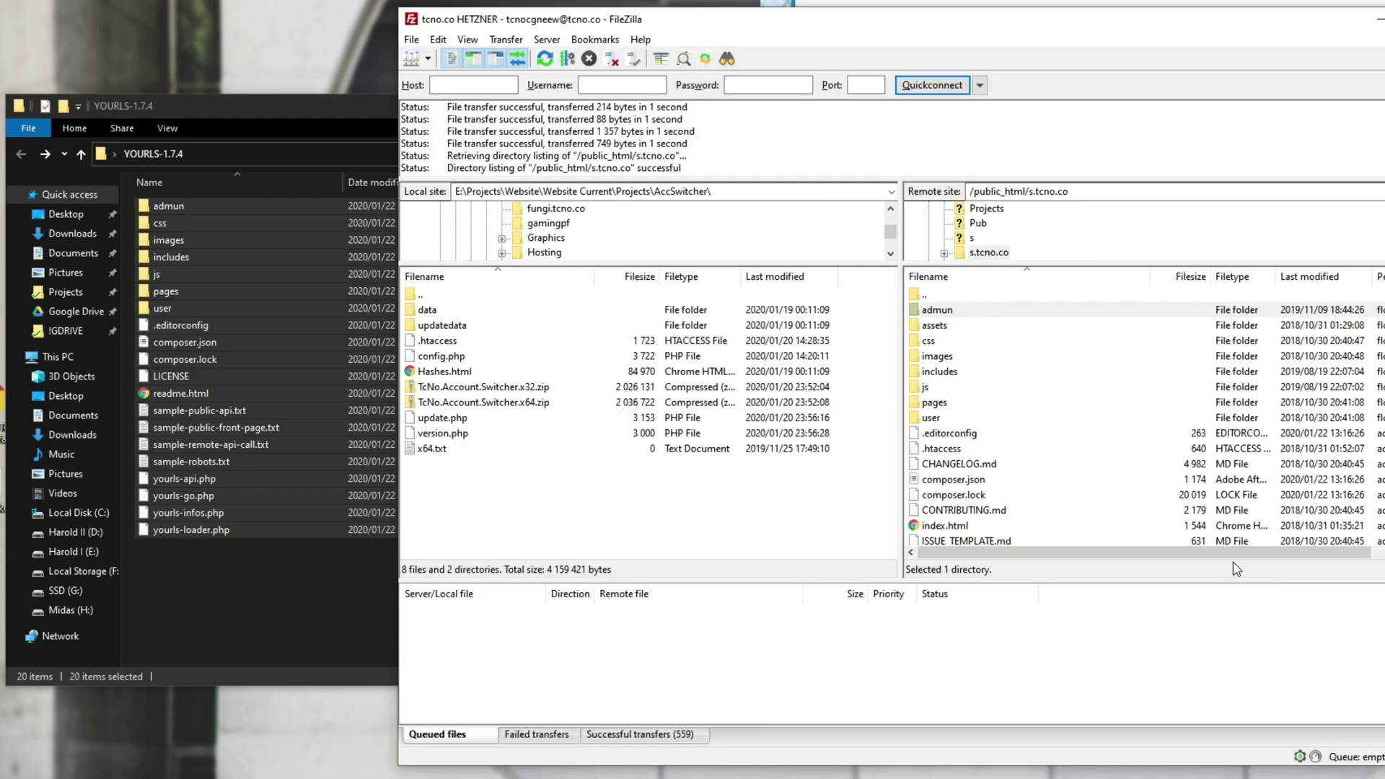
Load s.tcno.co/admin in the browser and highlight the footer's 'YOURLS v 1.7.4' version.
left_click(1378, 29)
type("s.tcno")
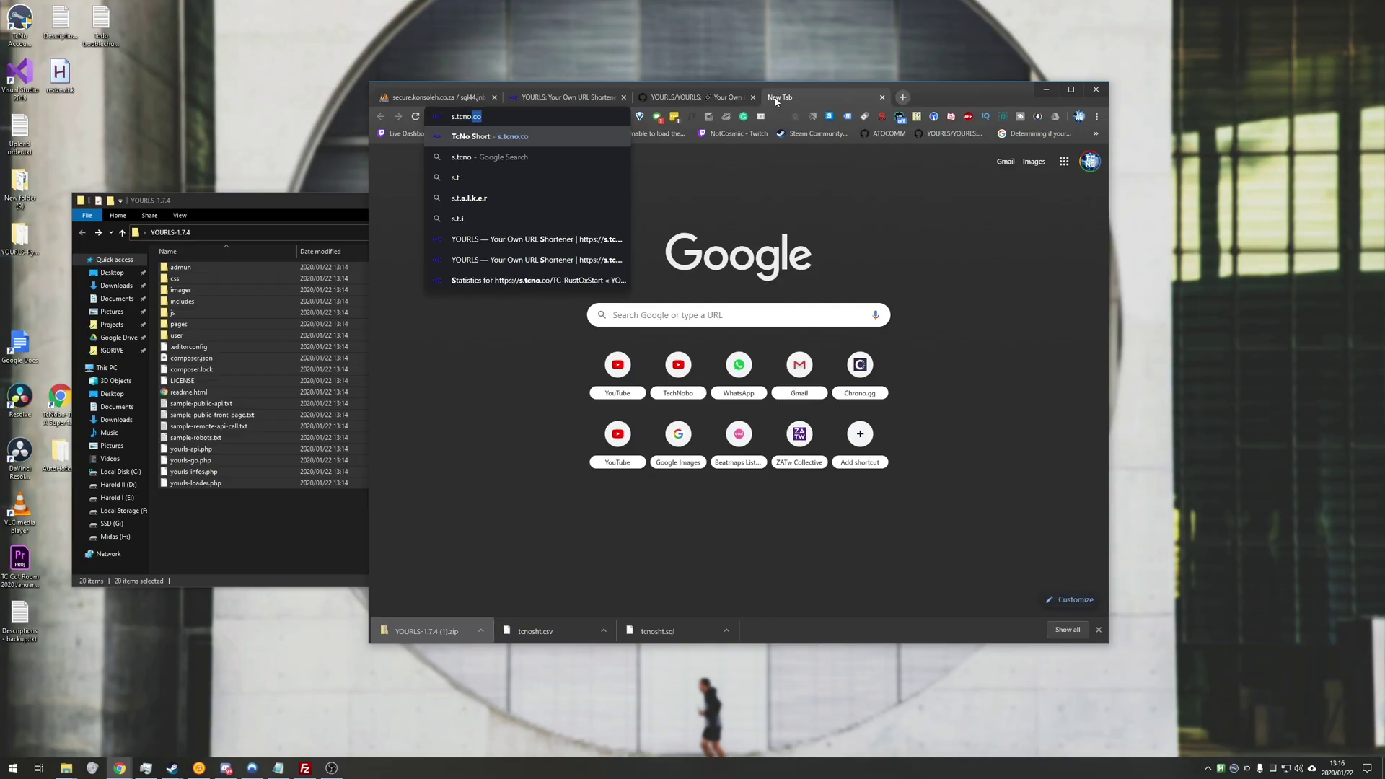
type(".co/admin")
key("Return")
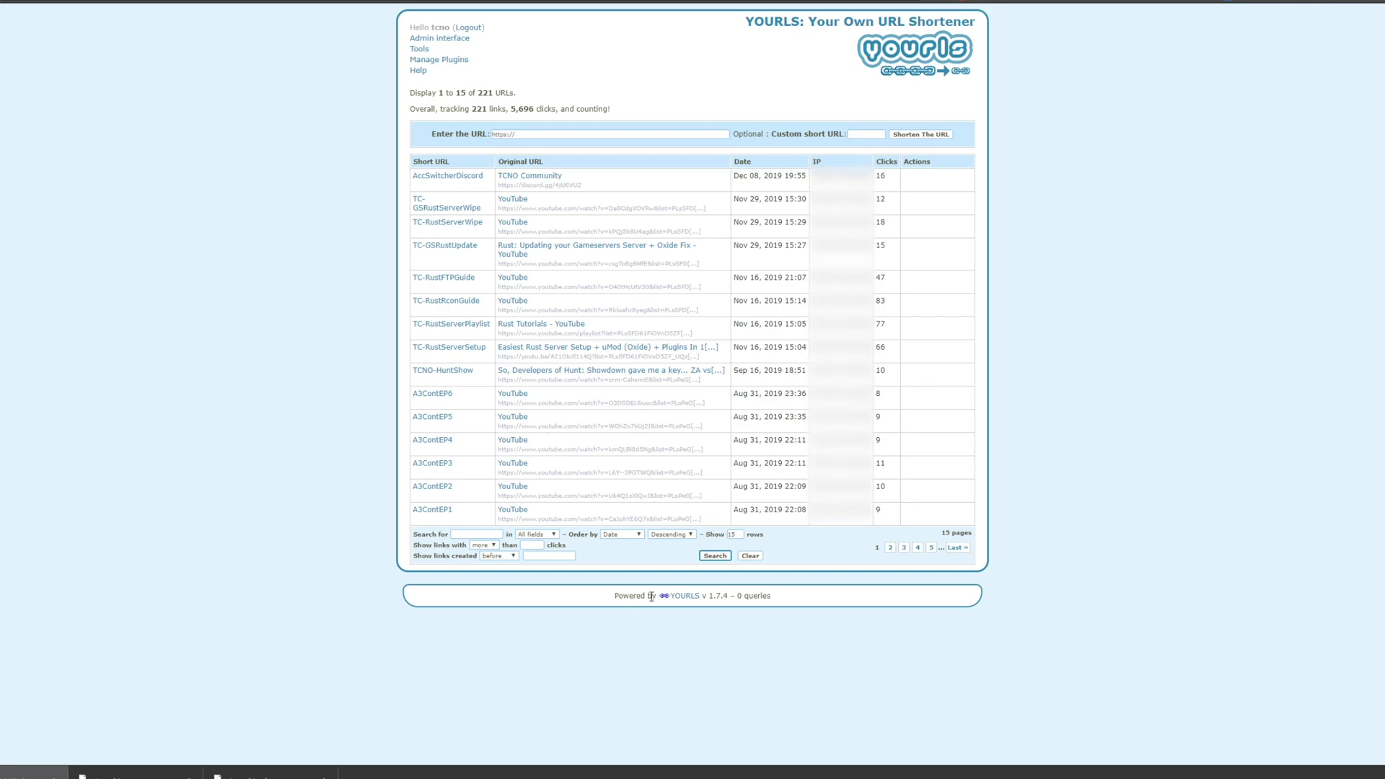
left_click_drag(617, 598, 733, 599)
Switch back to the YOURLS/YOURLS GitHub tab and open its '15 releases' page.
left_click(733, 599)
key("ctrl+Tab")
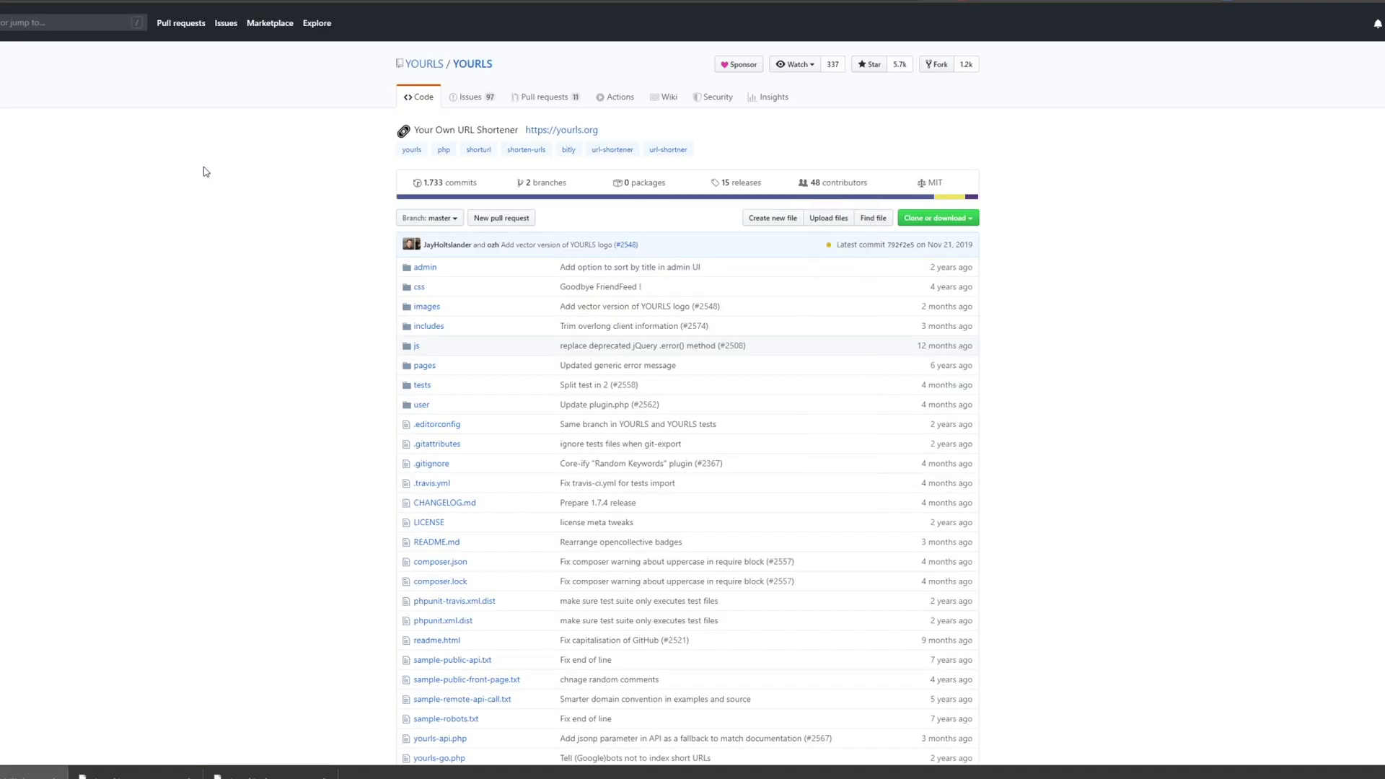
left_click(729, 186)
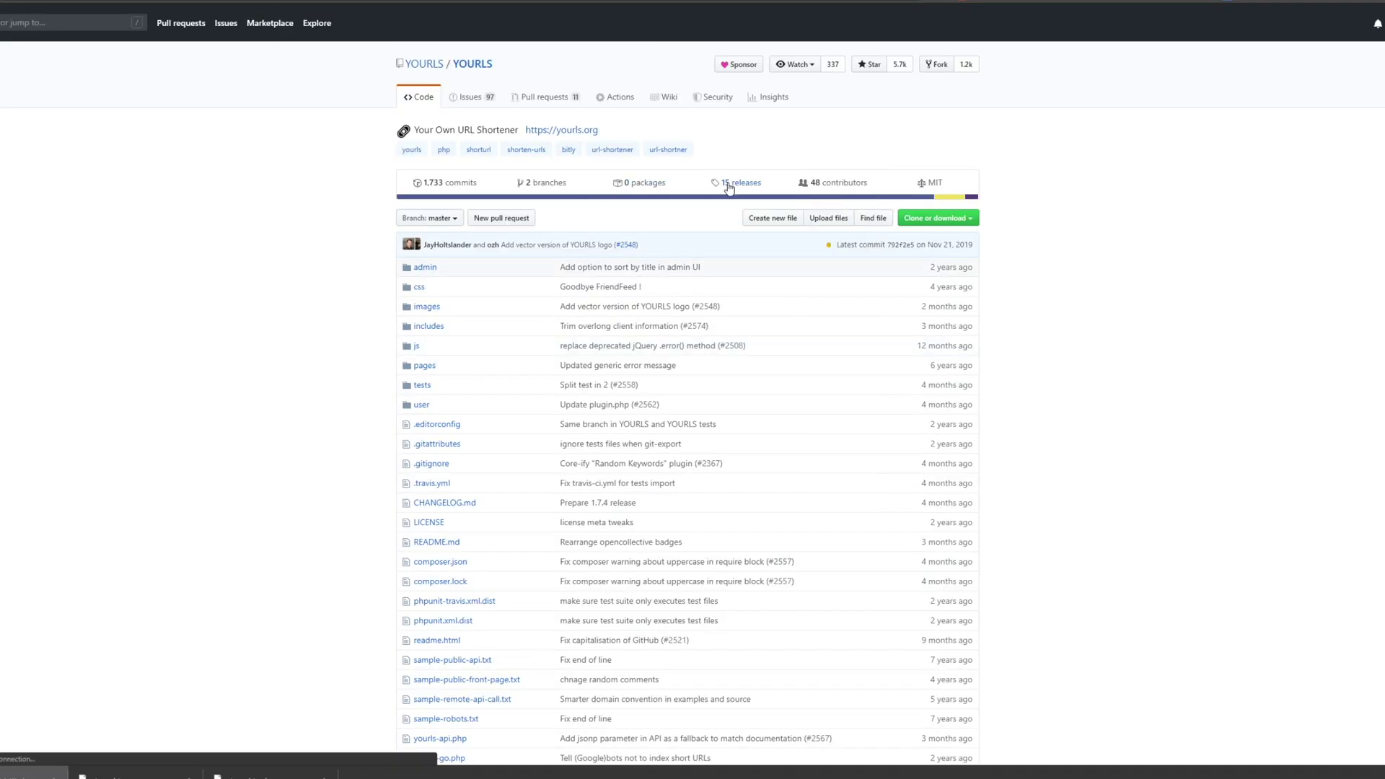